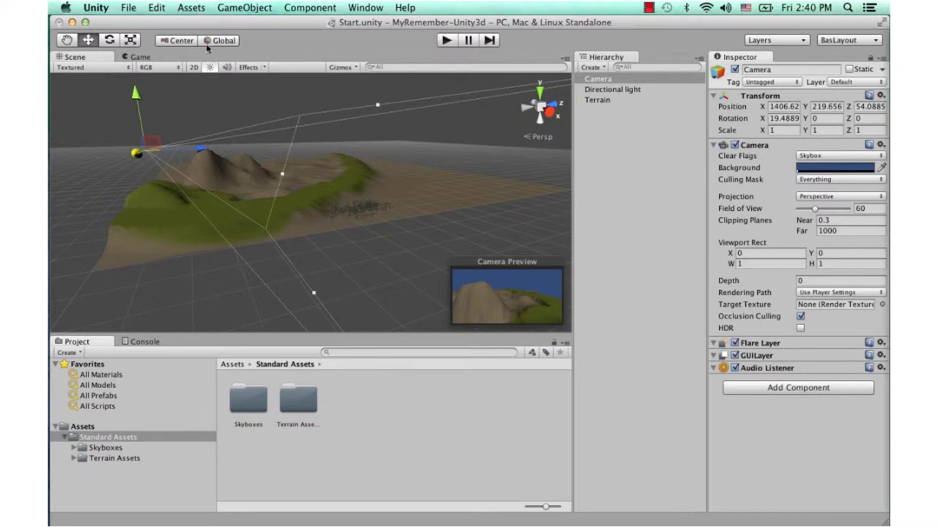
Import the Character Controller standard package with all of its items.
left_click(200, 10)
mouse_move(275, 98)
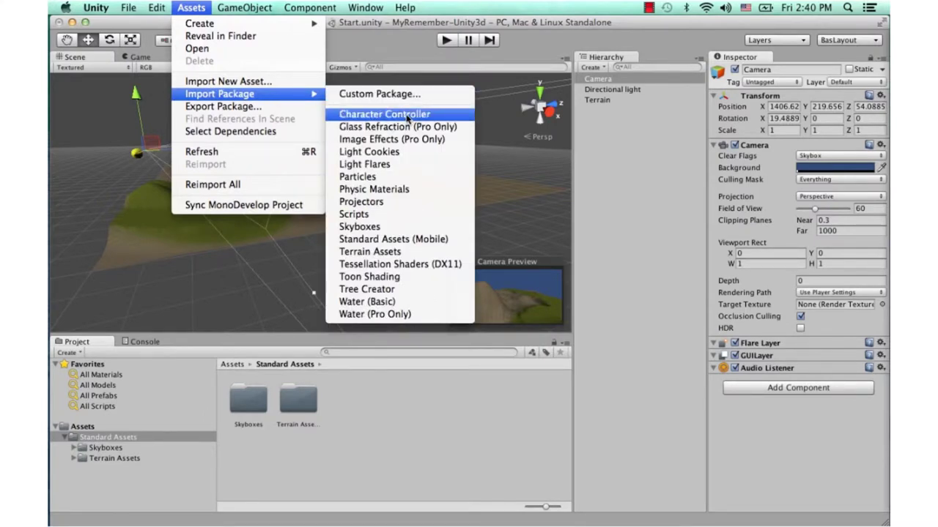
left_click(408, 118)
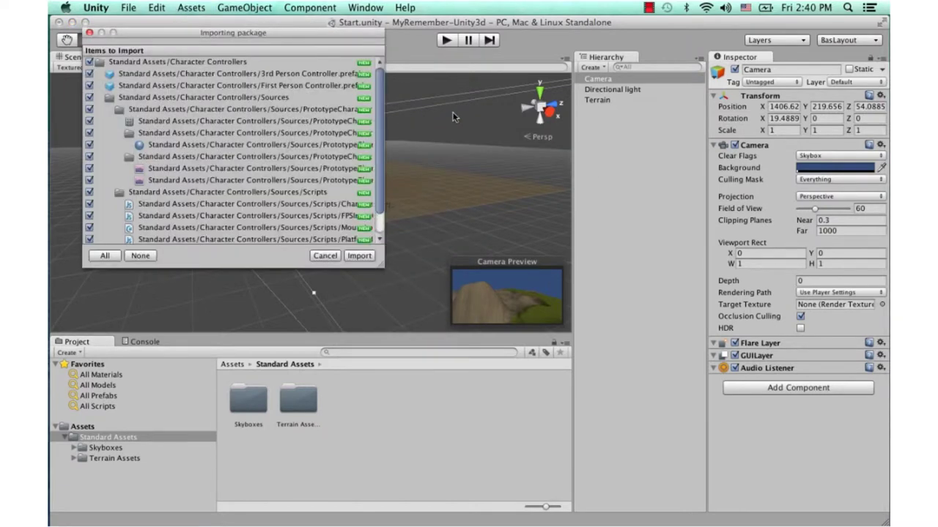
mouse_move(383, 98)
left_mouse_down()
mouse_move(381, 136)
mouse_move(381, 85)
left_mouse_up()
left_click(357, 257)
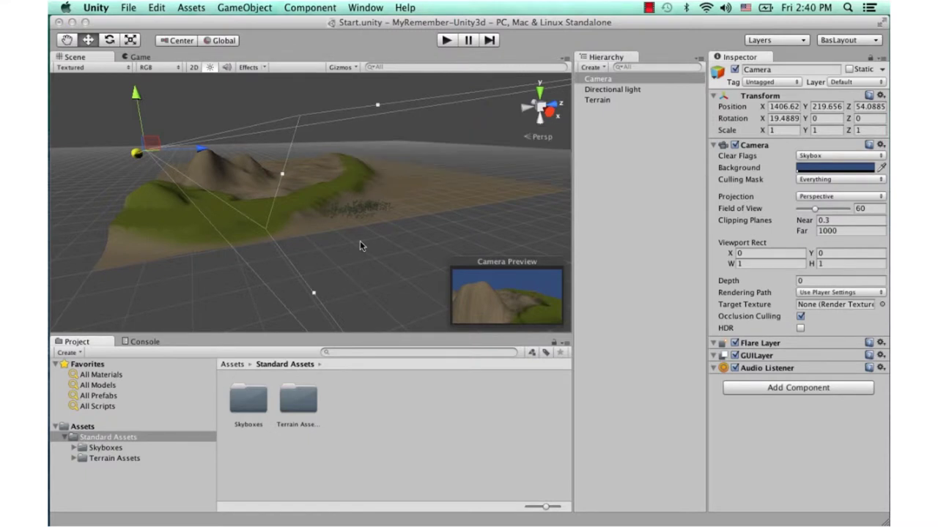
Drag the First Person Controller prefab from Standard Assets > Character Controllers onto the grassy hill.
left_click(112, 449)
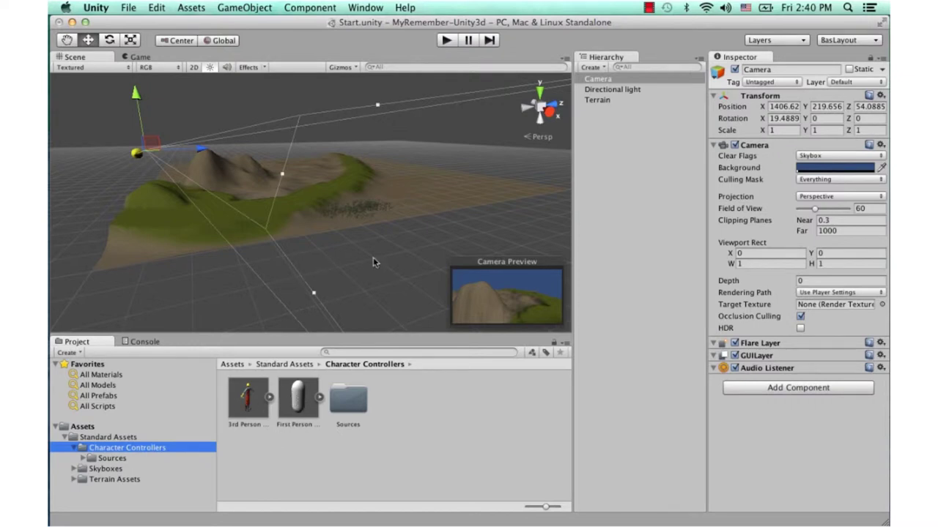
scroll(301, 252, "up", 3)
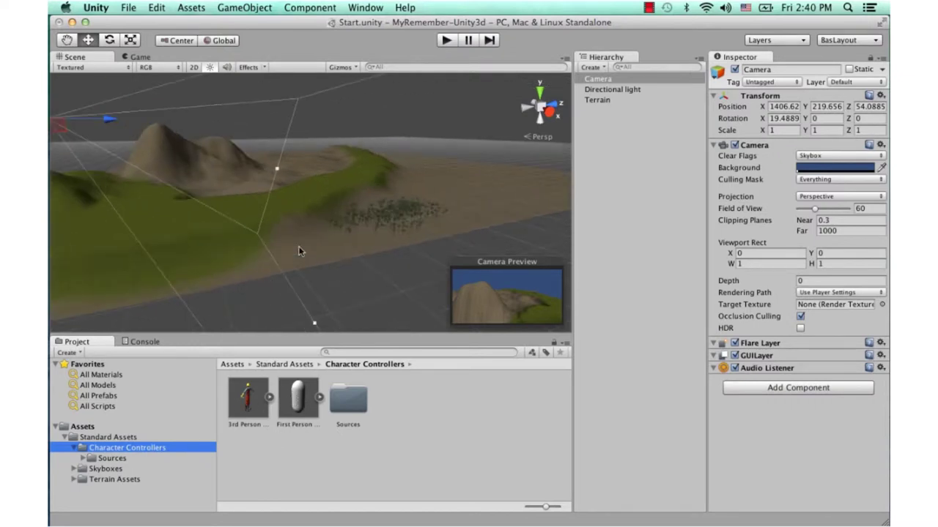
scroll(315, 252, "up", 3)
scroll(337, 253, "up", 3)
scroll(352, 257, "up", 3)
scroll(357, 261, "up", 2)
scroll(359, 258, "up", 2)
scroll(357, 259, "up", 3)
scroll(353, 261, "up", 2)
scroll(352, 261, "up", 1)
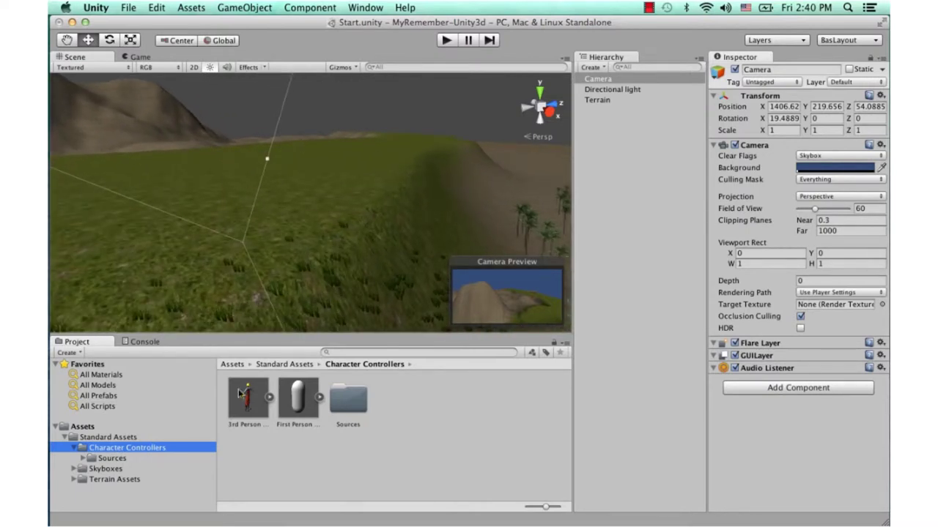
left_click(127, 437)
left_click(128, 448)
left_click_drag(297, 399, 297, 190)
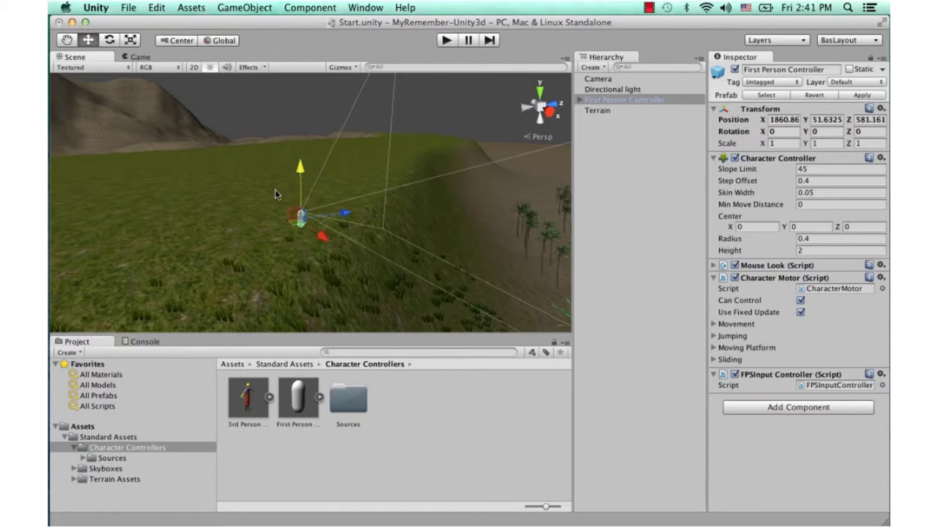
Preview the Game view, then expand First Person Controller and inspect its Main Camera and Graphics.
left_click(141, 56)
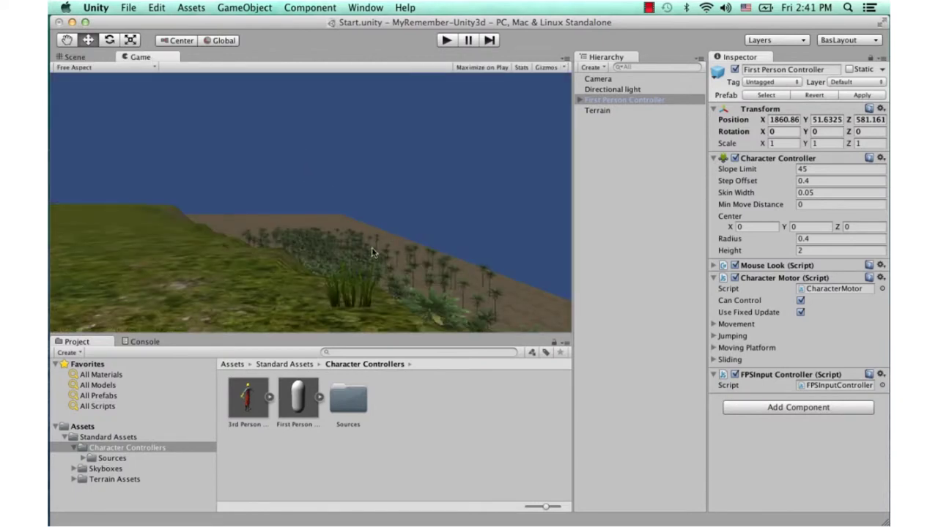
left_click(91, 57)
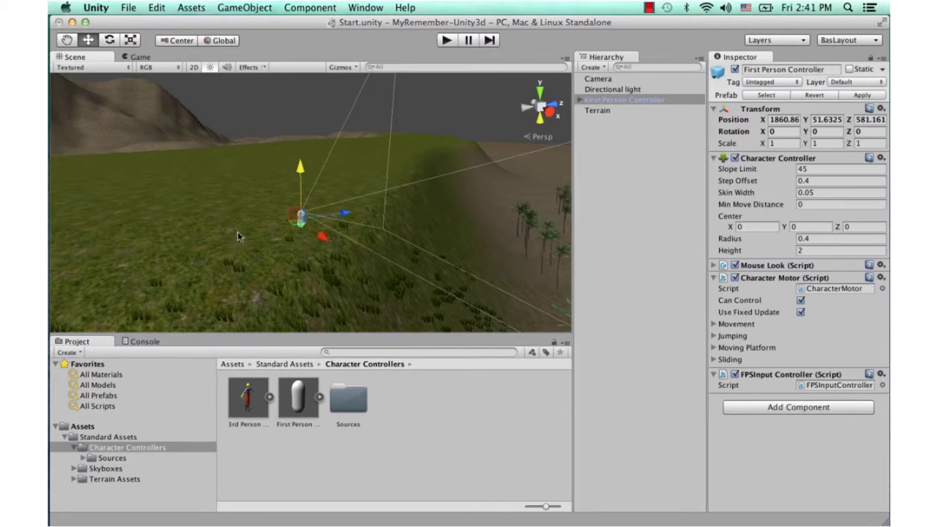
left_click(579, 100)
left_click(615, 122)
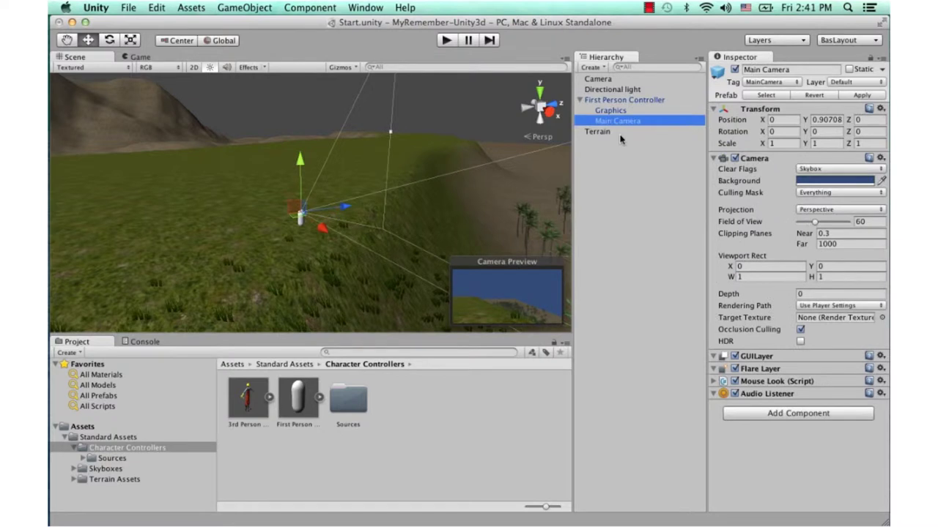
left_click(617, 110)
left_click(620, 122)
Delete the original scene Camera and select the controller's Main Camera.
left_click(598, 79)
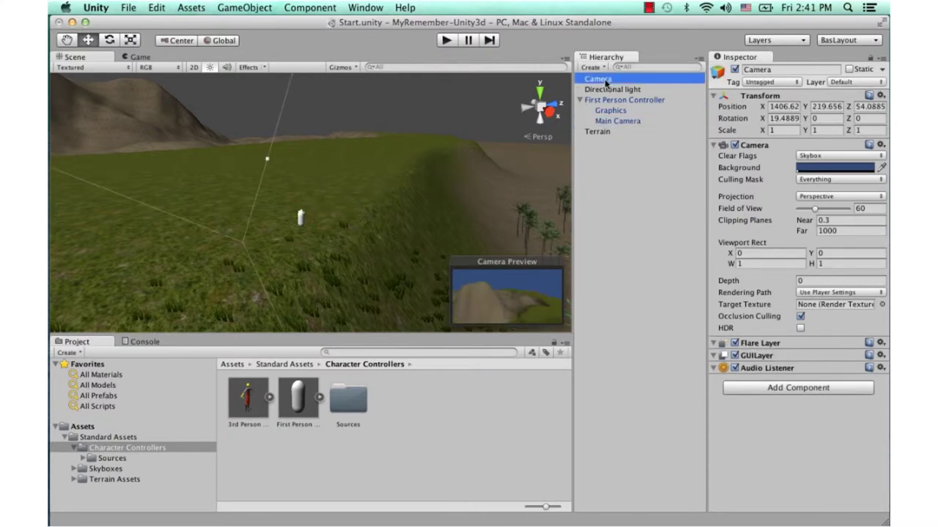
right_click(605, 80)
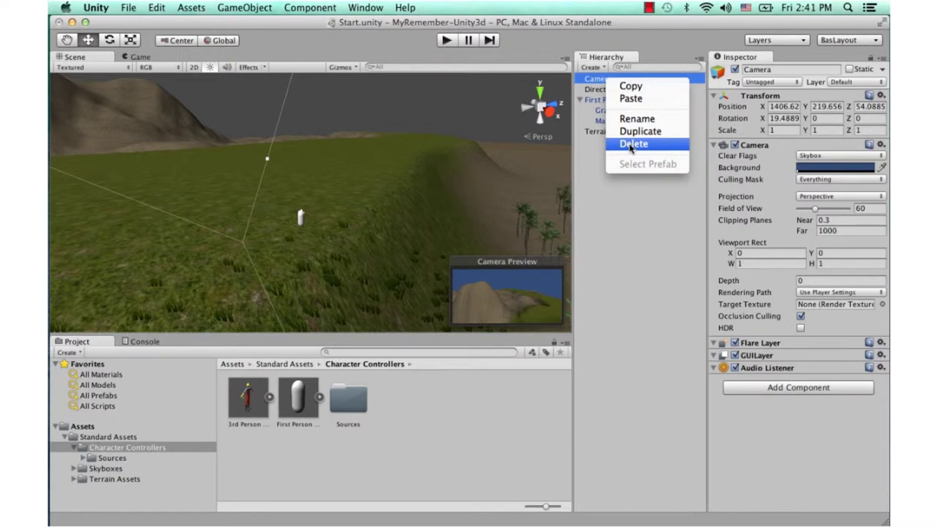
left_click(632, 145)
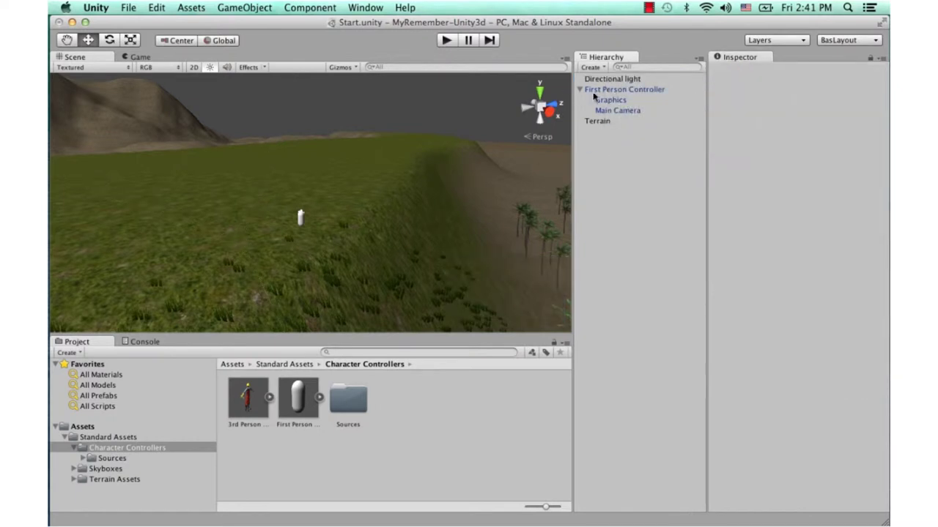
left_click(608, 110)
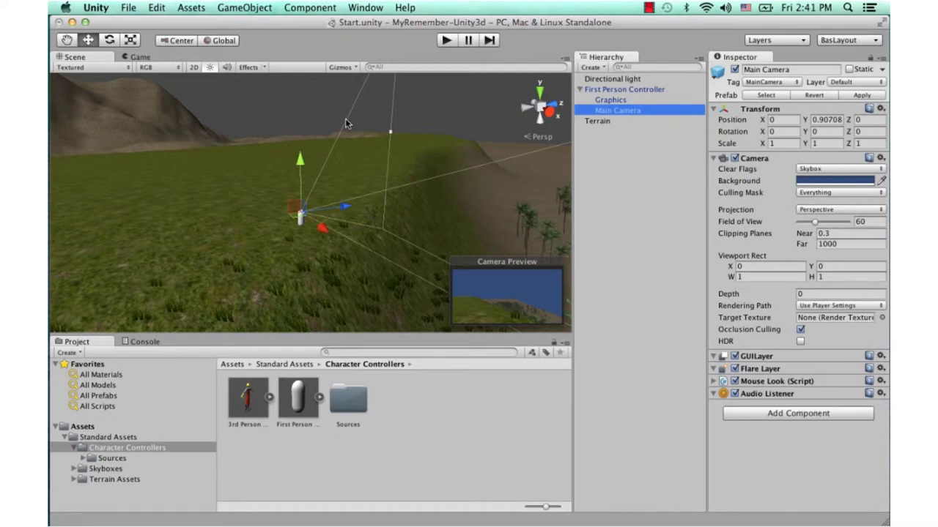
Start Play mode and walk the character forward across the grassy slope.
left_click(446, 41)
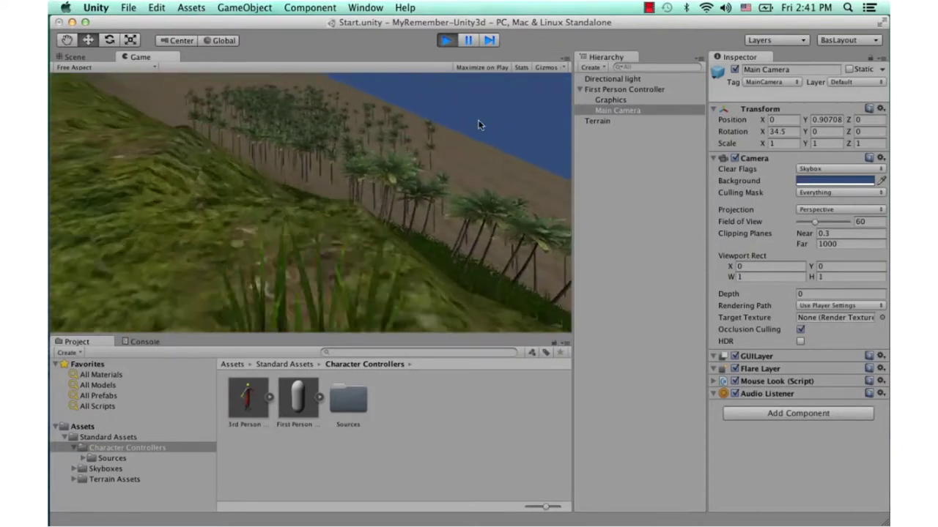
key("w")
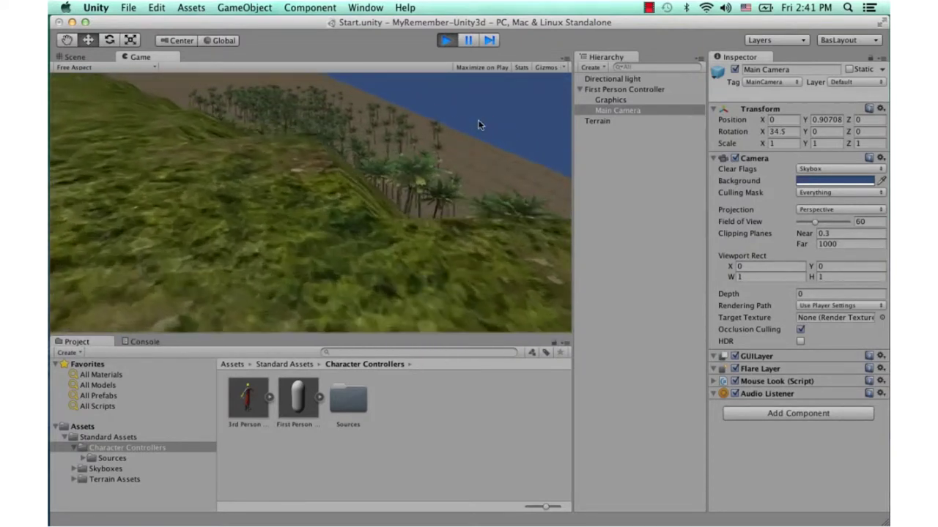
key("w")
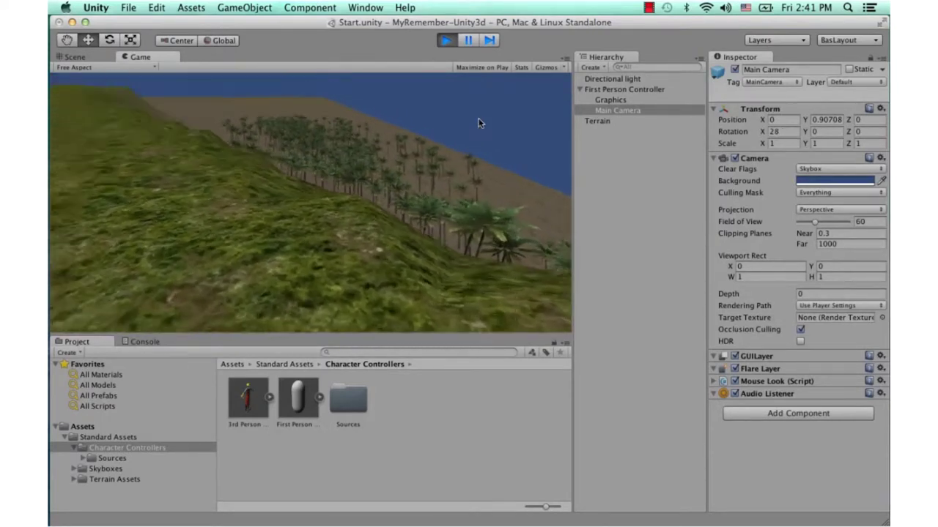
key("w")
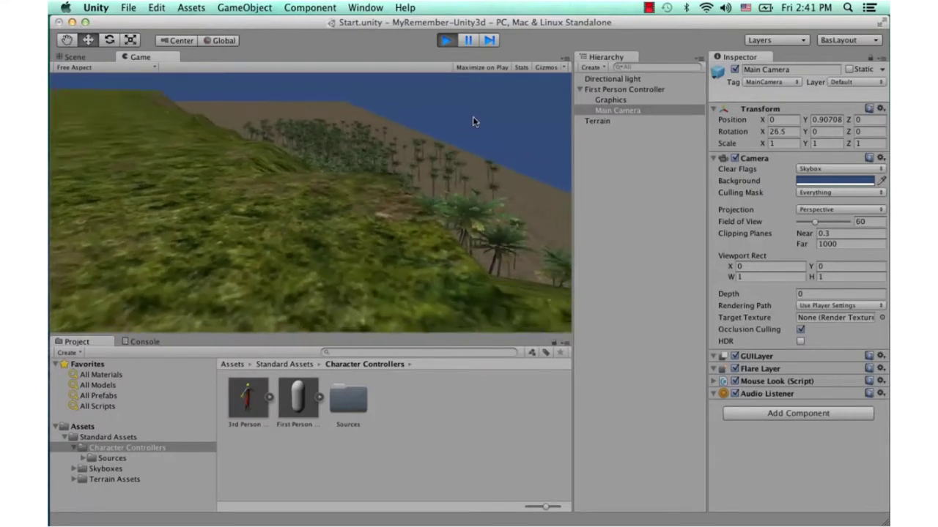
key("w")
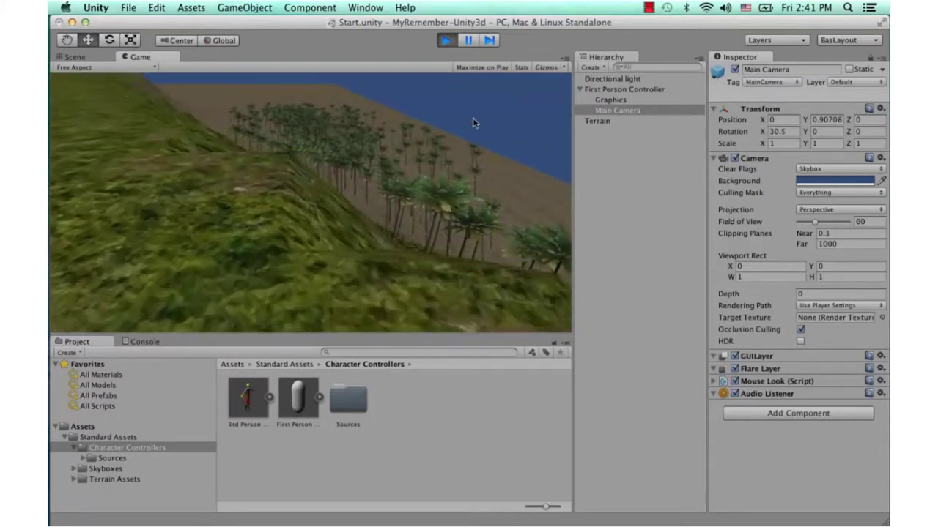
key("w")
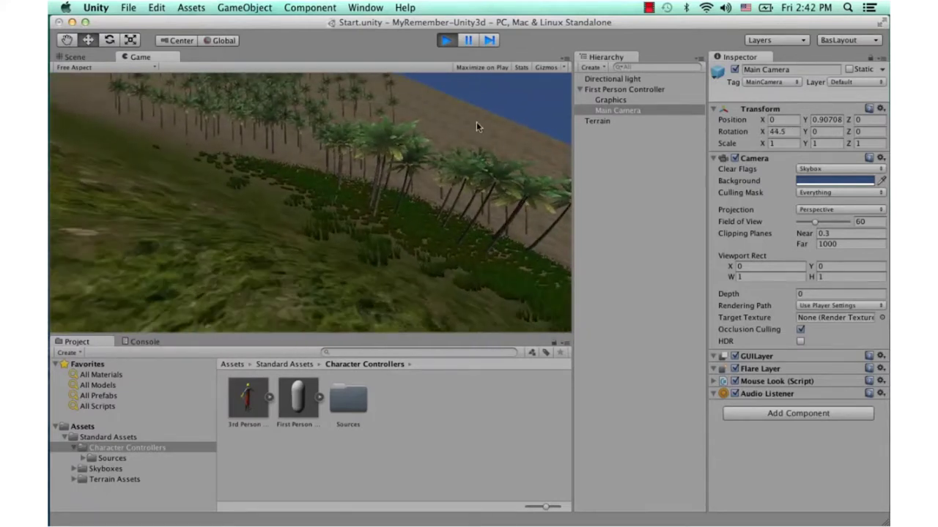
key("w")
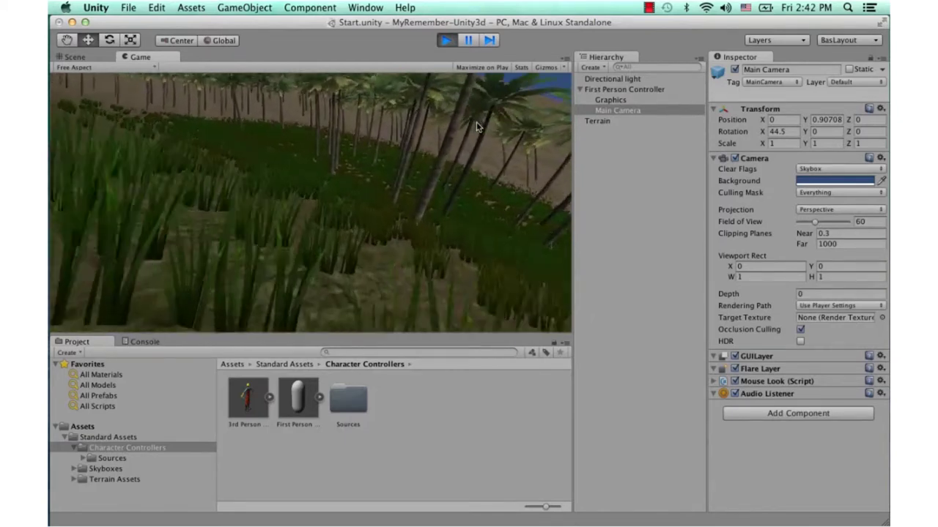
key("w")
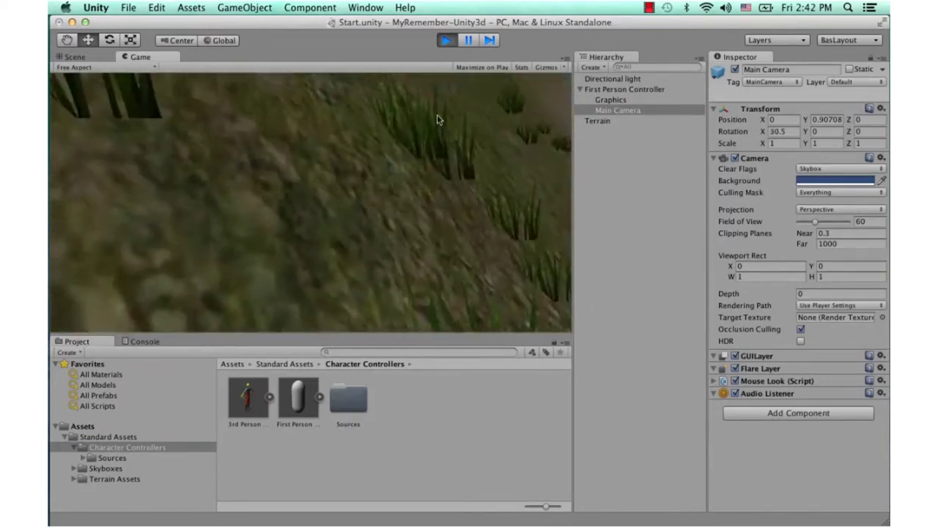
key("w")
key("w")
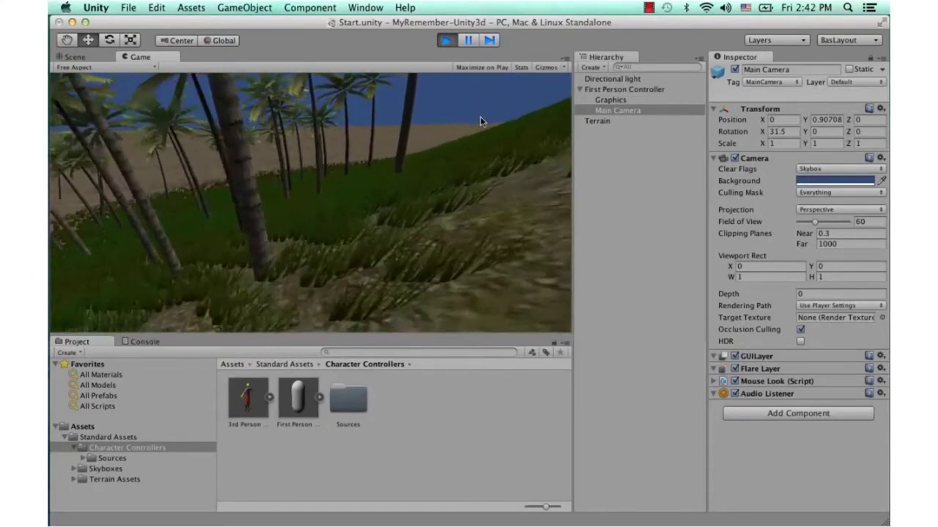
key("w")
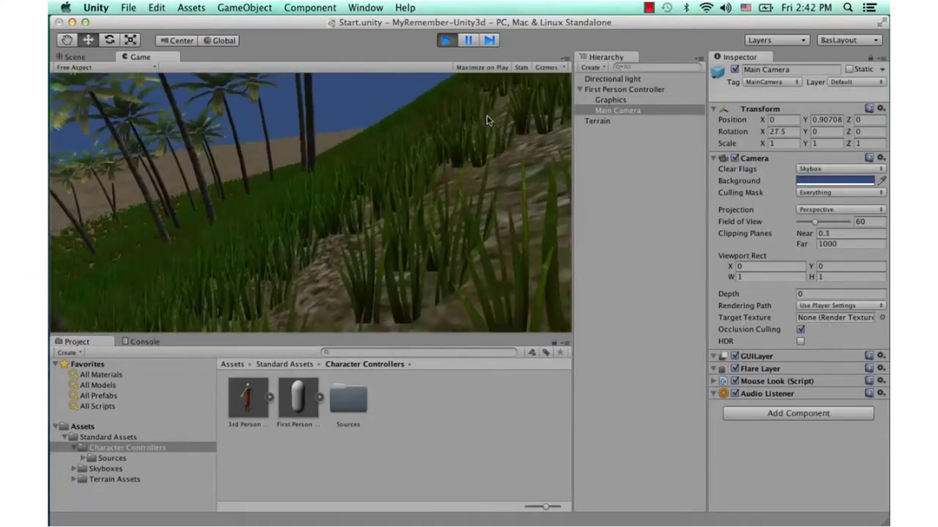
Keep walking toward the row of palm trees, then turn left away from the palm wall.
key("w")
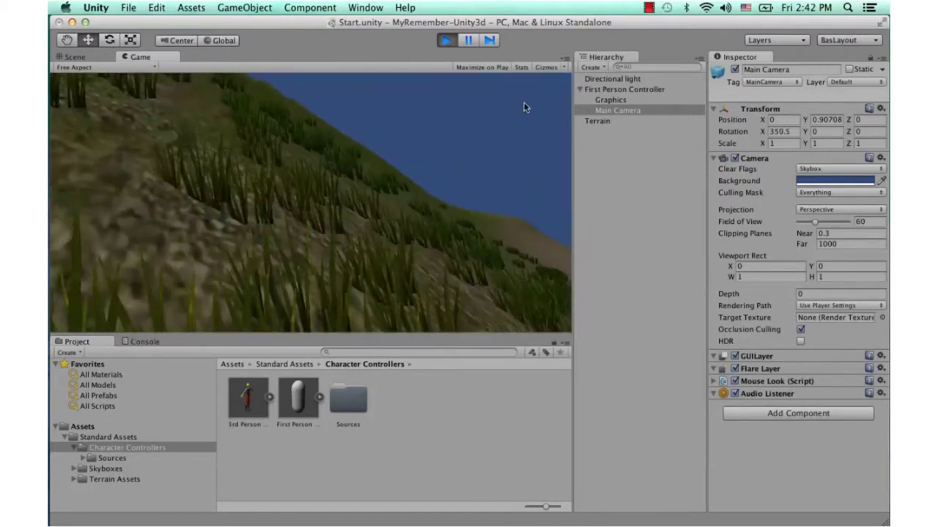
key("w")
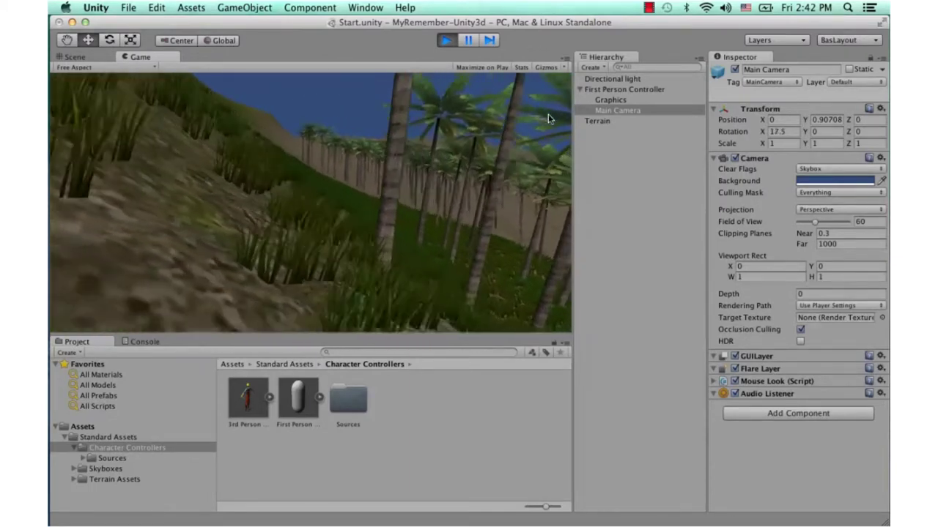
key("w")
key("w")
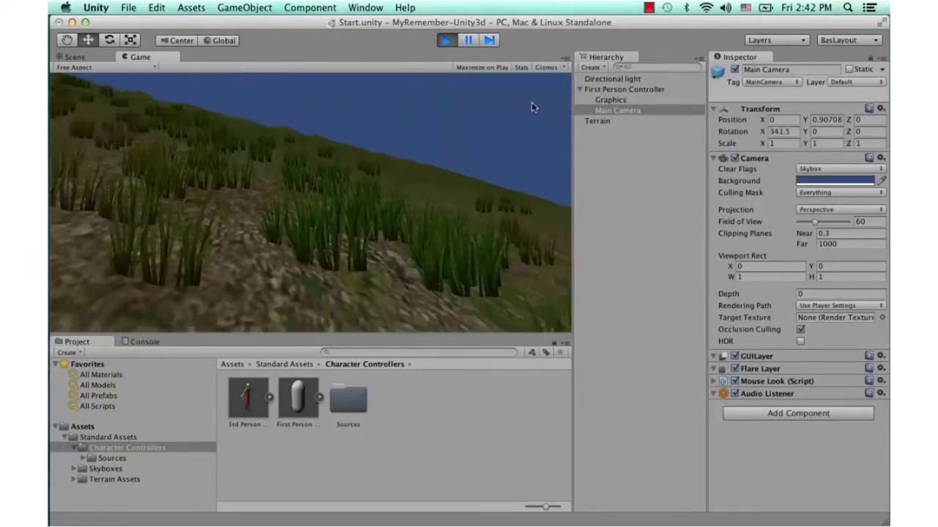
key("w")
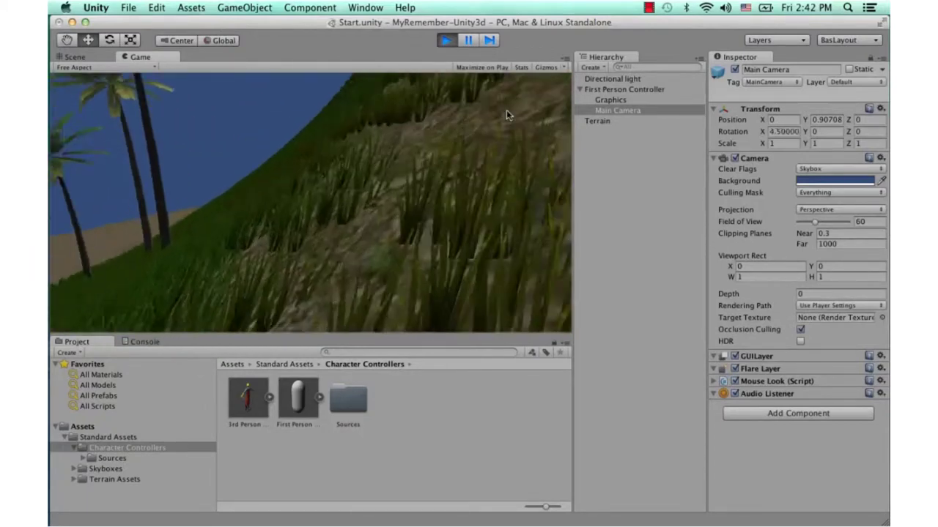
key("w")
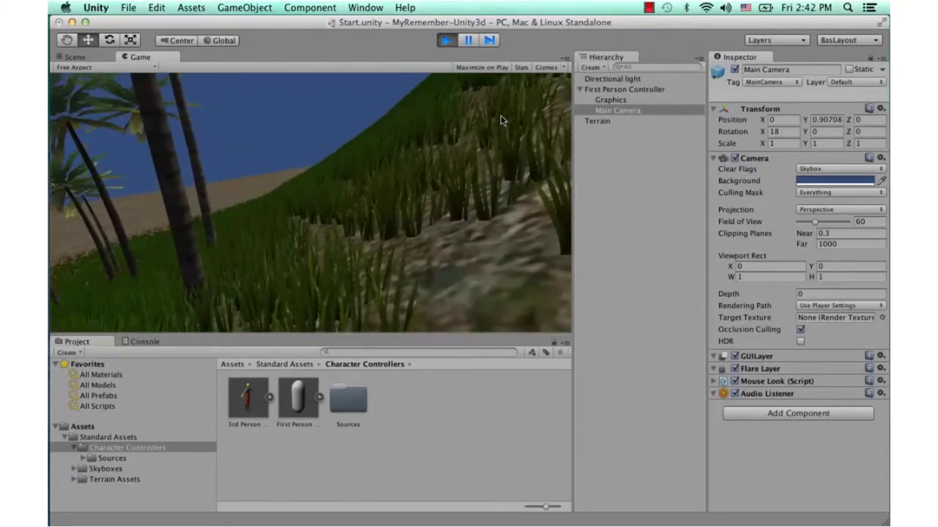
key("w")
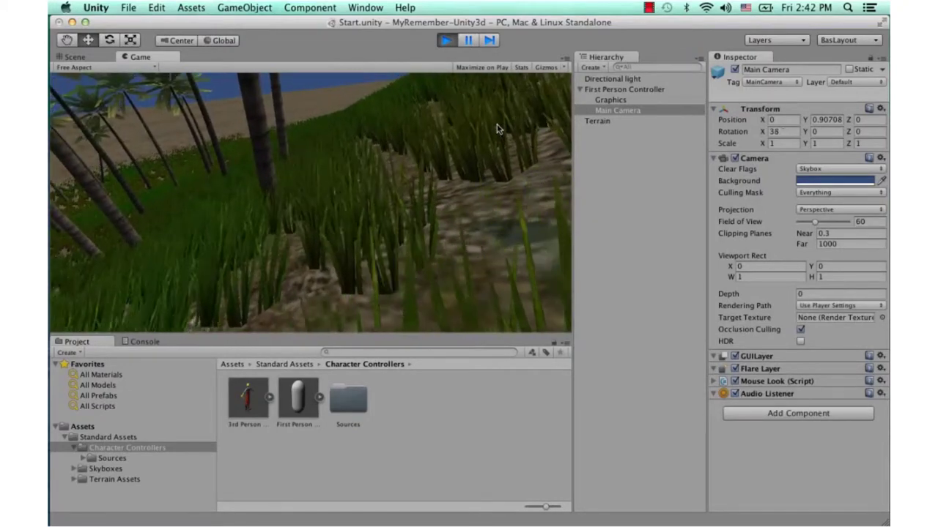
key("w")
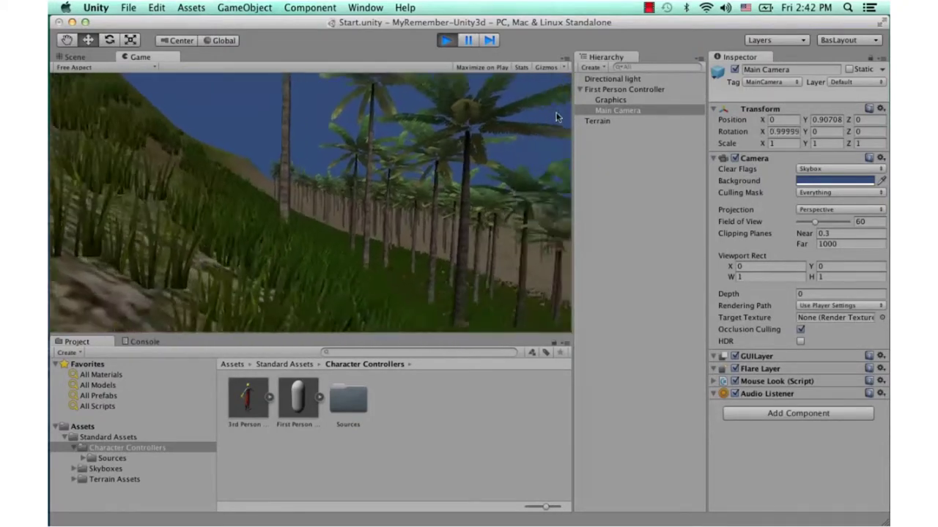
key("w")
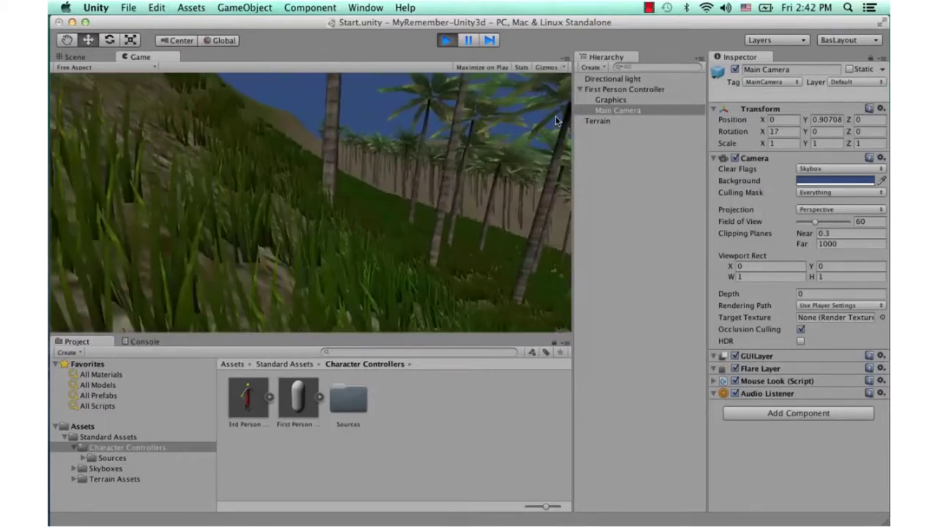
key("w")
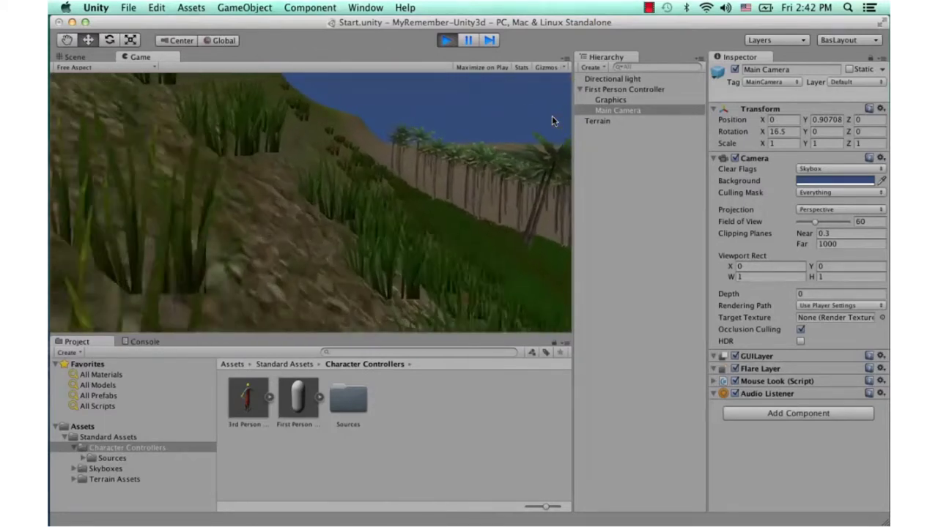
key("w")
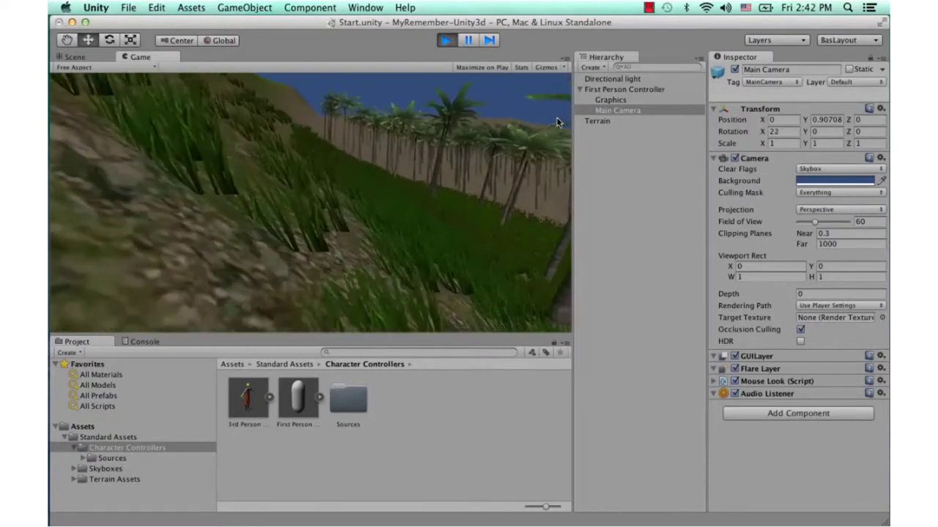
key("w")
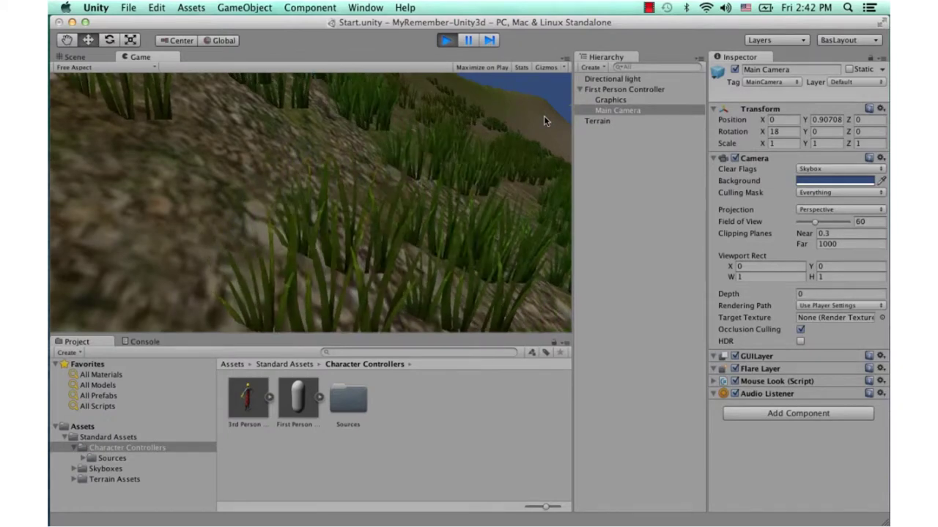
Stop Play mode to return to the scene editor.
mouse_move(539, 121)
left_click(448, 43)
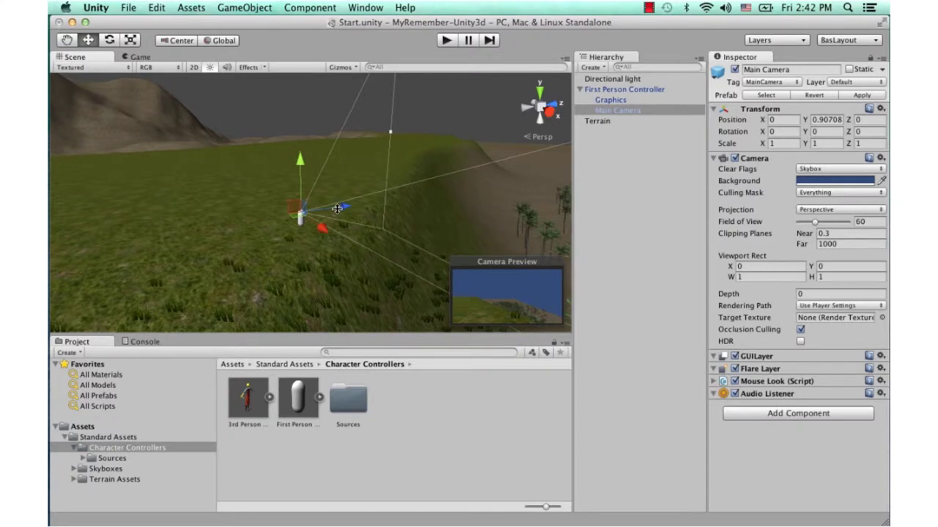
scroll(330, 208, "up", 3)
scroll(330, 208, "up", 1)
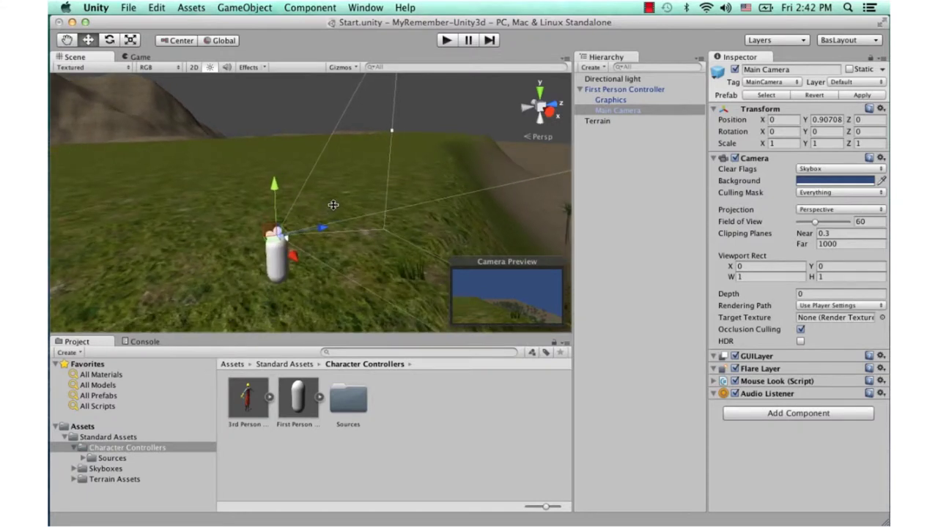
scroll(332, 205, "up", 2)
scroll(344, 186, "up", 2)
scroll(353, 198, "up", 2)
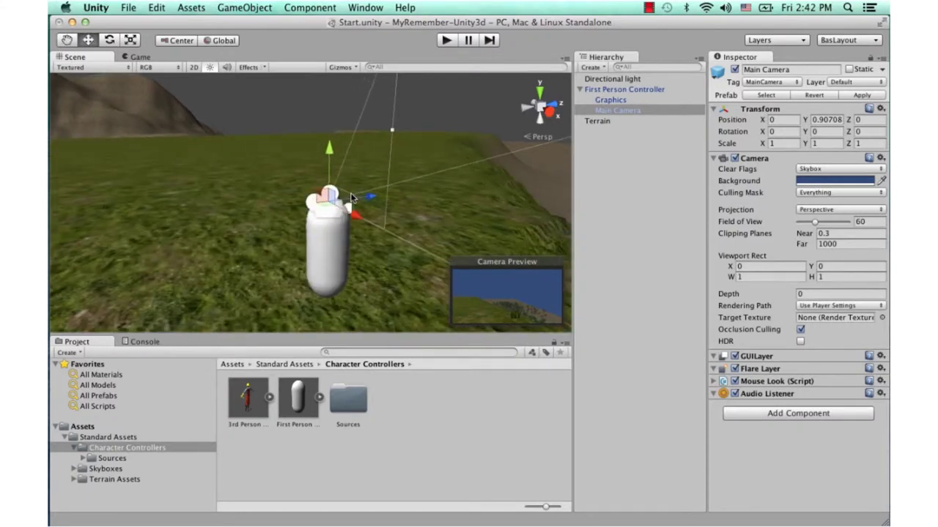
scroll(352, 196, "down", 1)
Collapse and re-expand First Person Controller, inspecting its Main Camera and Graphics children.
left_click(580, 90)
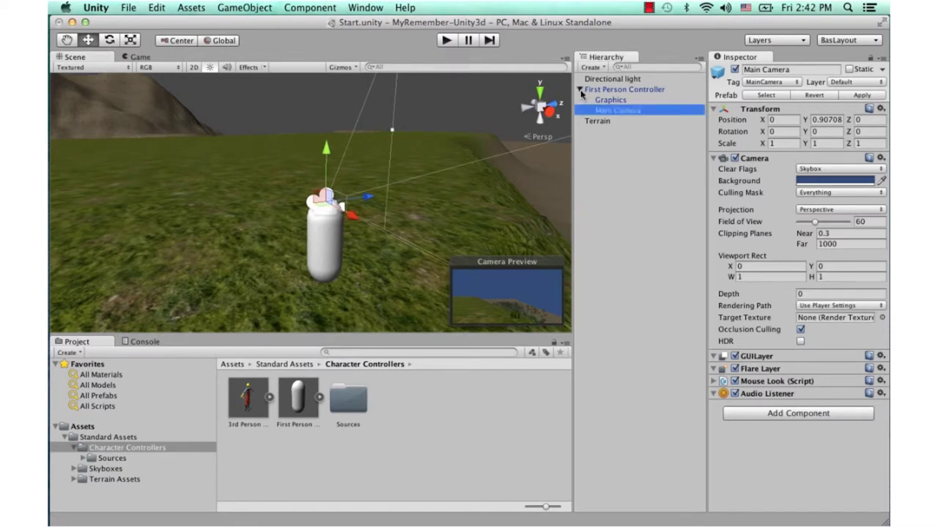
left_click(618, 90)
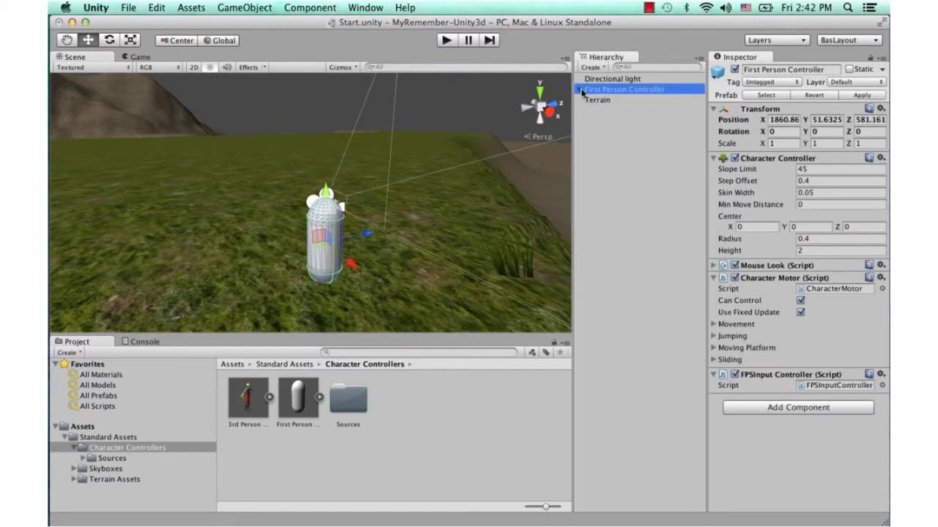
left_click(580, 90)
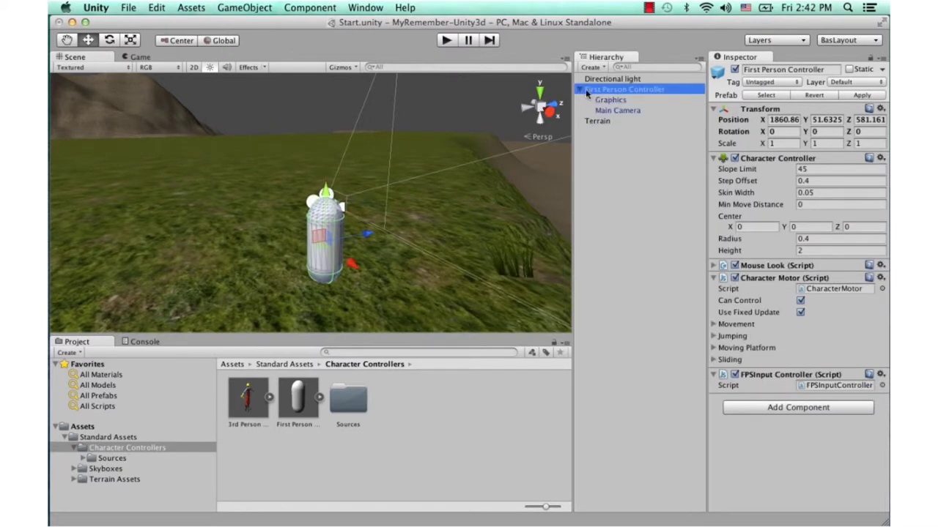
left_click(650, 111)
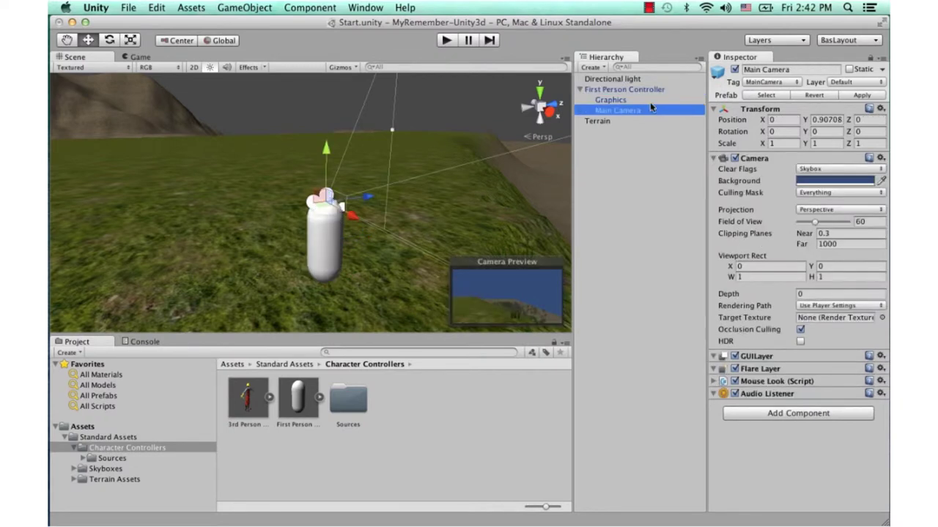
left_click(650, 100)
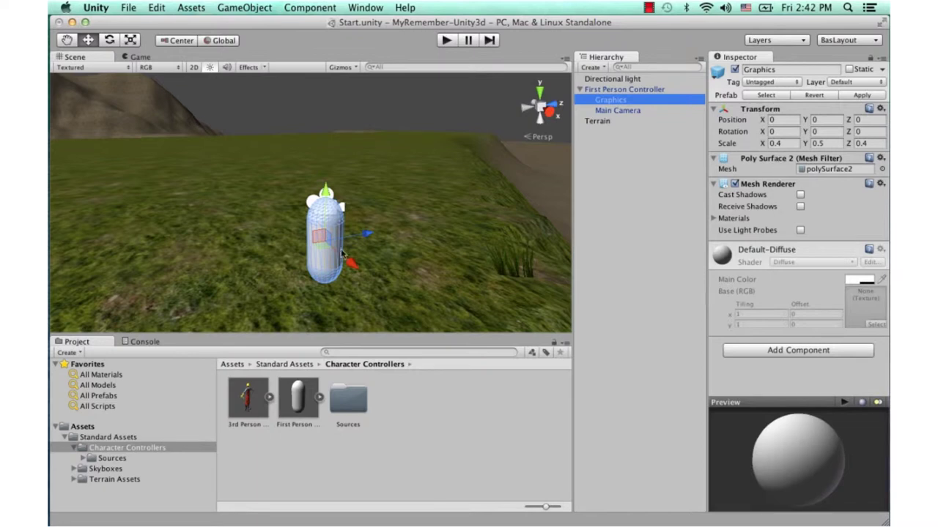
left_click(618, 110)
left_click(622, 91)
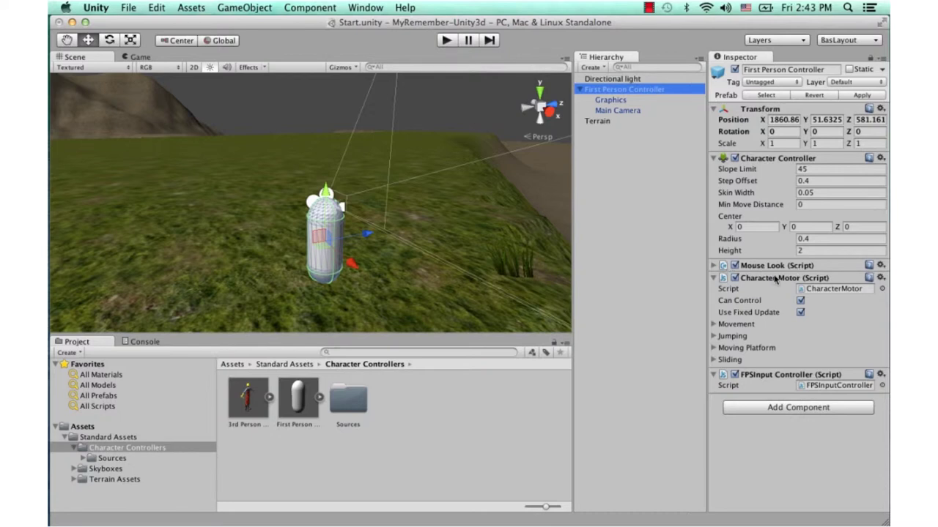
Collapse the Character Motor settings, then review Graphics and Main Camera, ending on First Person Controller.
left_click(715, 279)
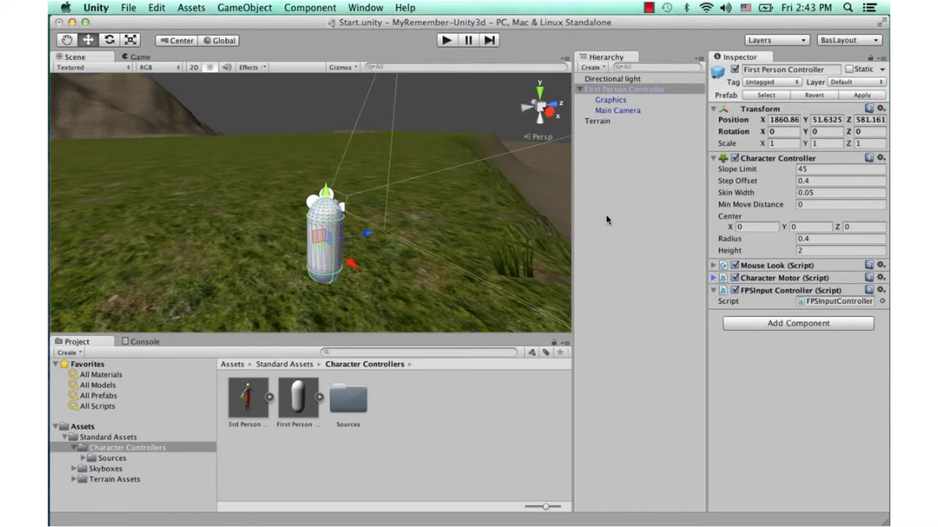
left_click(624, 101)
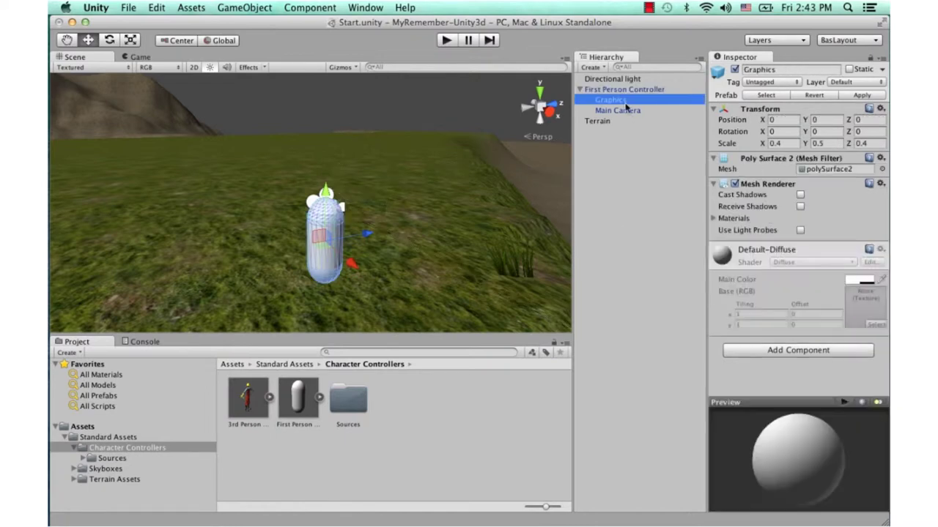
left_click(627, 111)
left_click(630, 101)
left_click(637, 90)
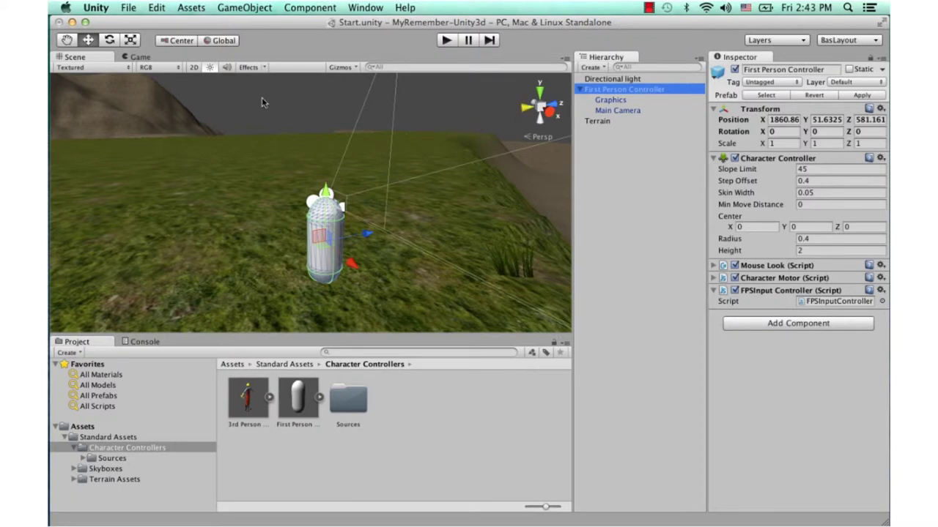
Create a cube, move it to the character's right, and start Play mode.
left_click(250, 8)
mouse_move(263, 36)
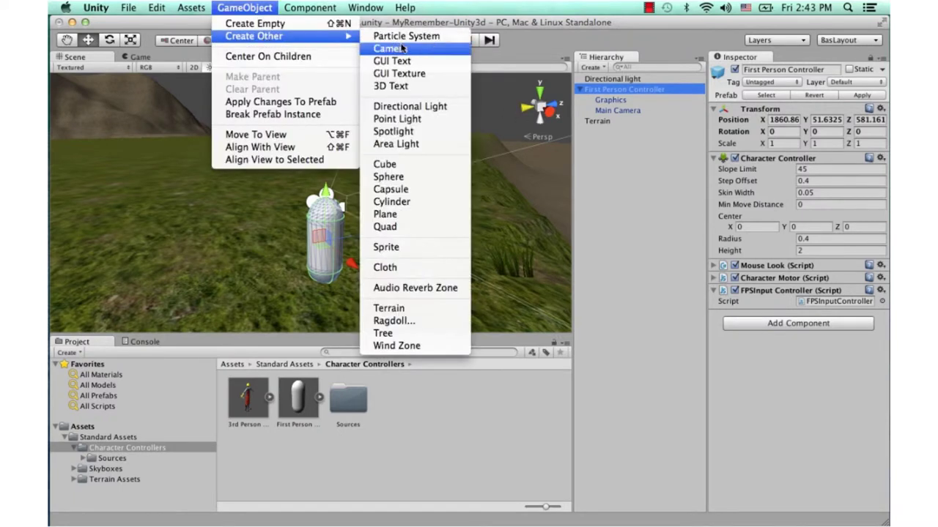
left_click(395, 165)
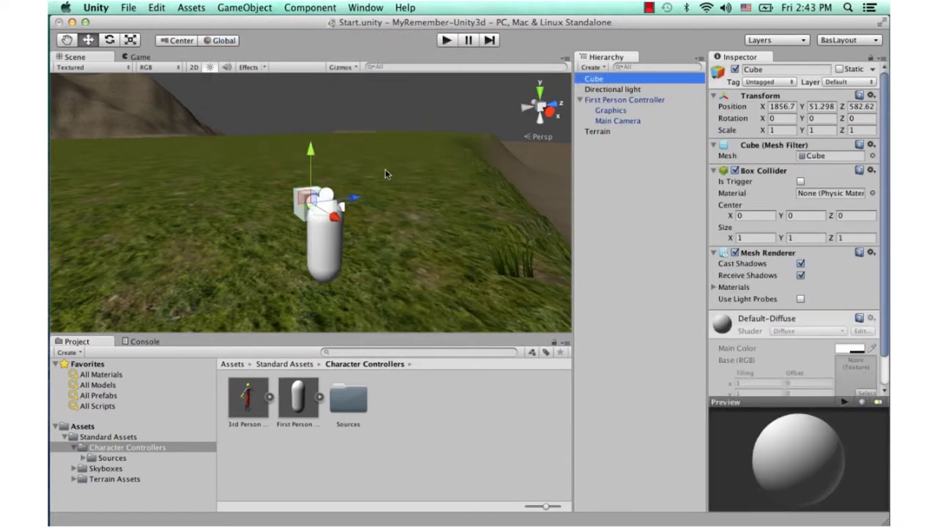
mouse_move(357, 204)
left_mouse_down()
mouse_move(436, 227)
mouse_move(451, 149)
mouse_move(454, 187)
left_mouse_up()
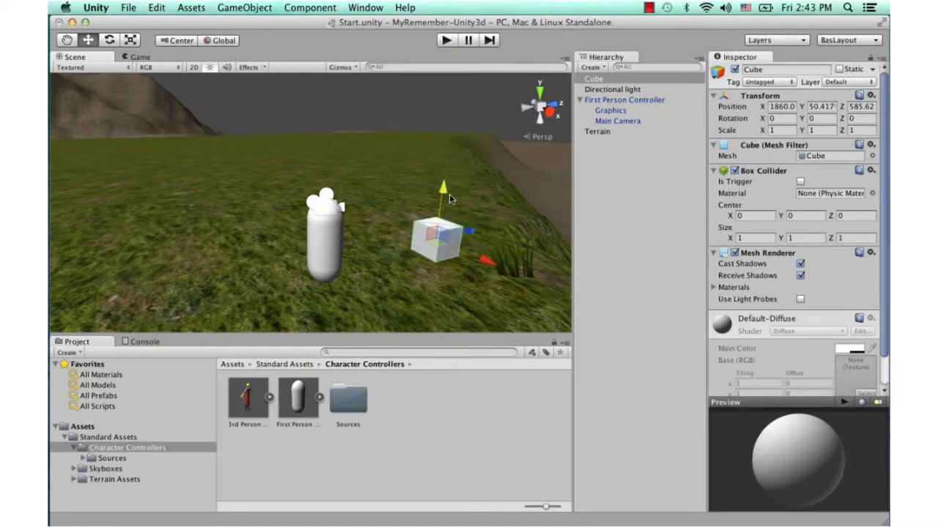
left_click(448, 42)
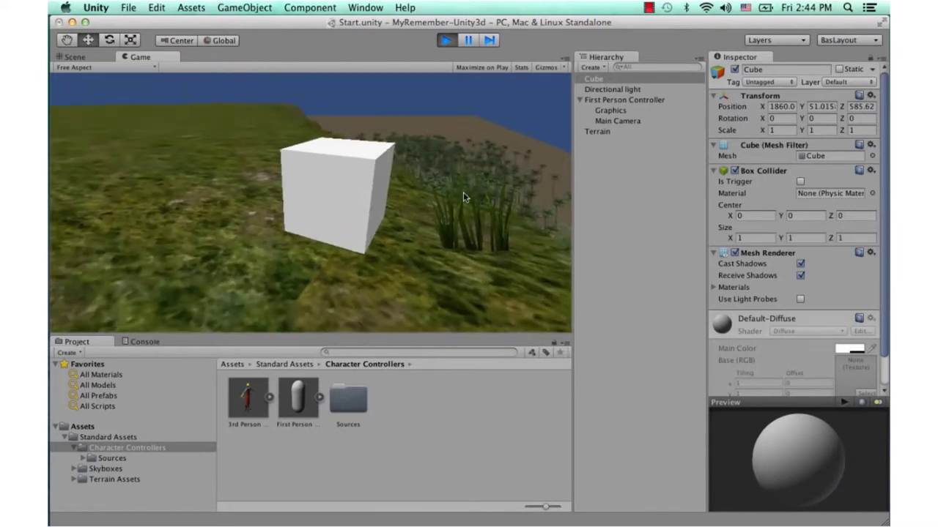
Exit Play mode to return to editing with the cube beside the character.
left_click(447, 42)
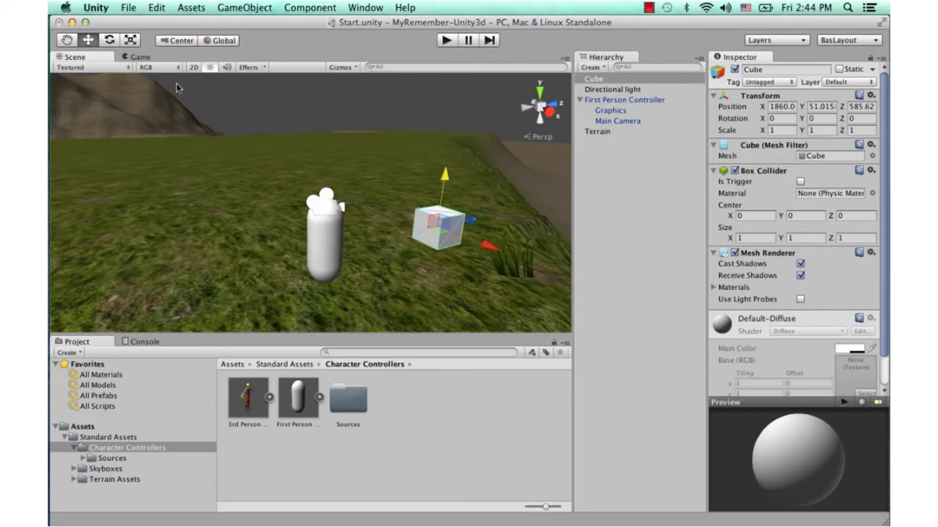
Dock the Game view beside a narrower Scene view and pan to the cube.
left_click_drag(147, 60, 516, 155)
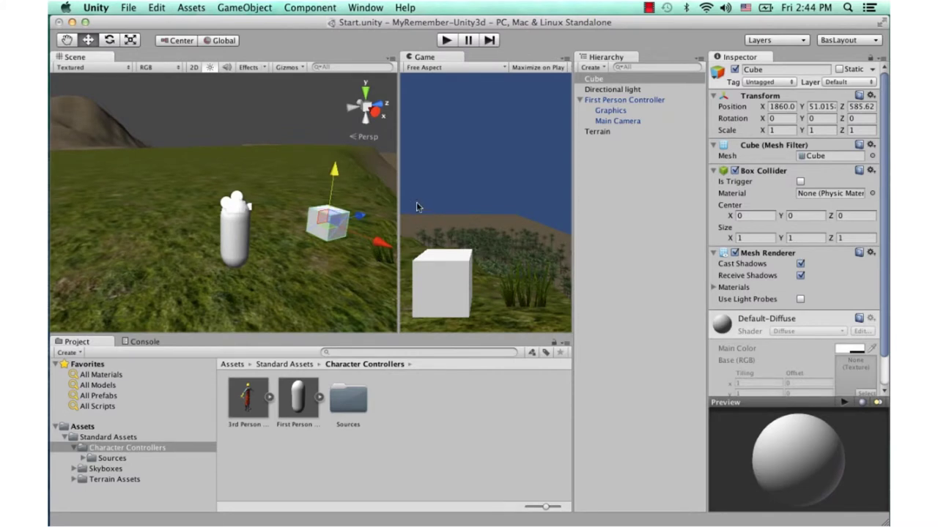
left_click_drag(398, 193, 258, 185)
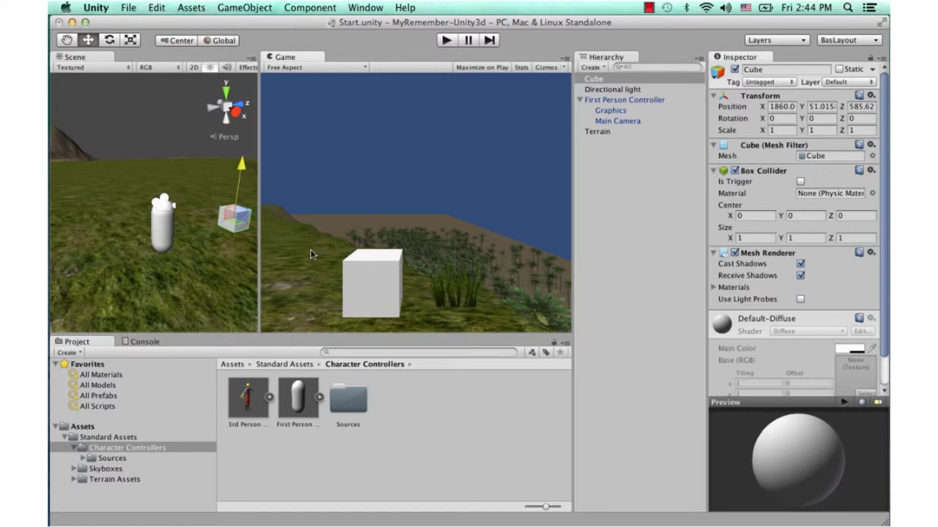
middle_click_drag(227, 231, 227, 210)
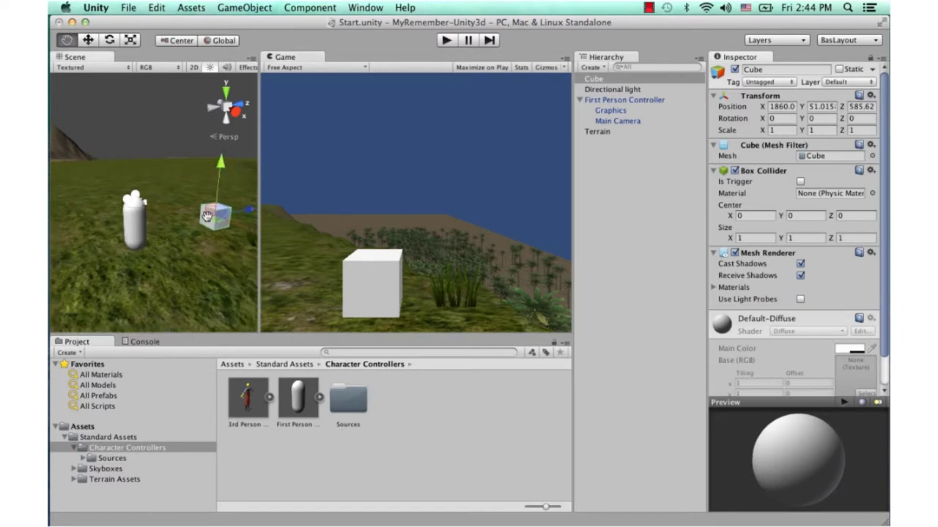
Nudge the cube along Z and parent it under First Person Controller.
mouse_move(227, 209)
left_mouse_down()
mouse_move(201, 214)
mouse_move(190, 177)
left_mouse_up()
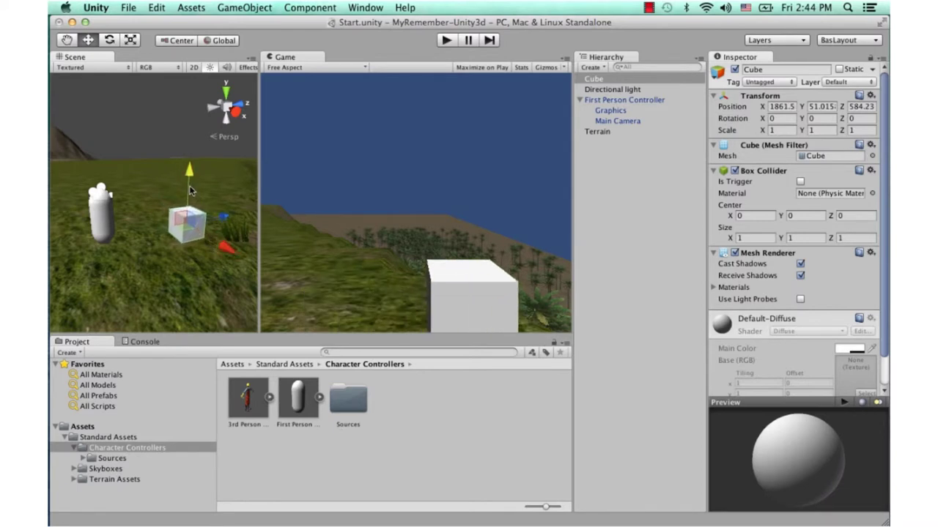
left_click_drag(225, 213, 197, 225)
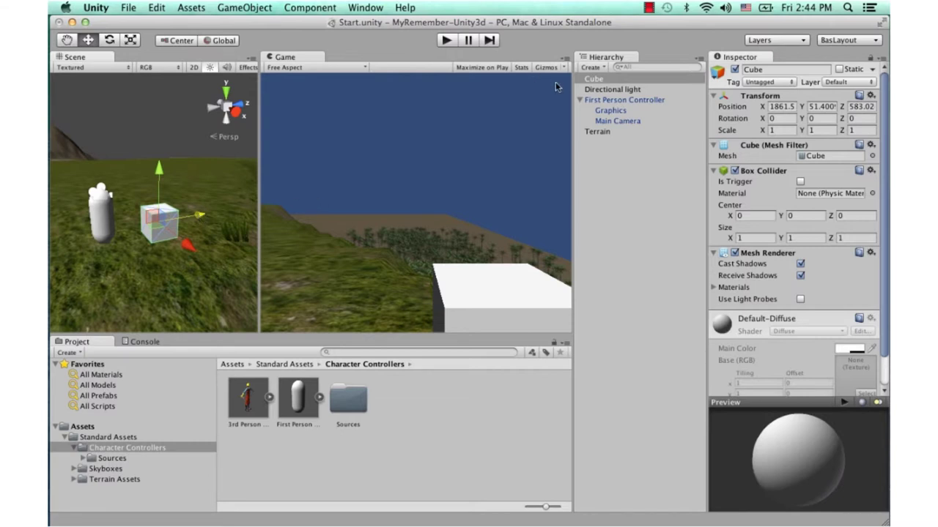
left_click_drag(591, 82, 600, 100)
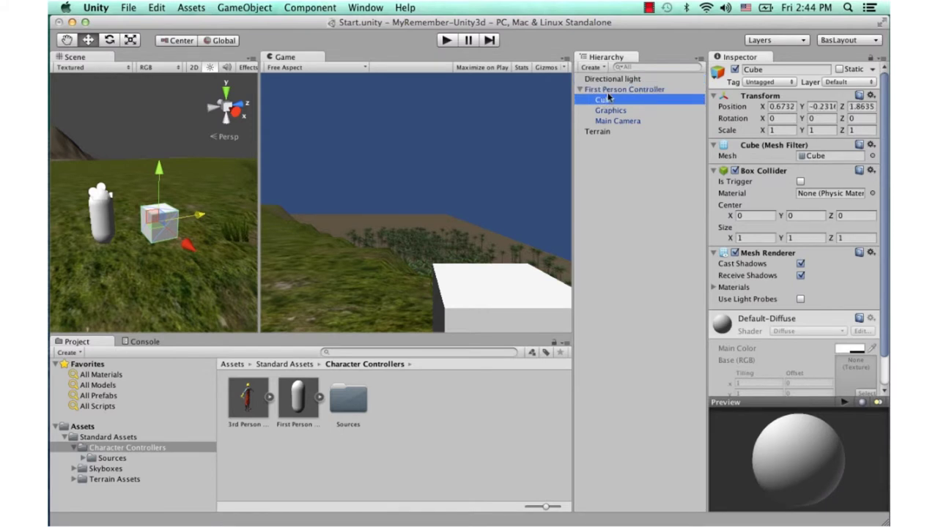
left_click(606, 89)
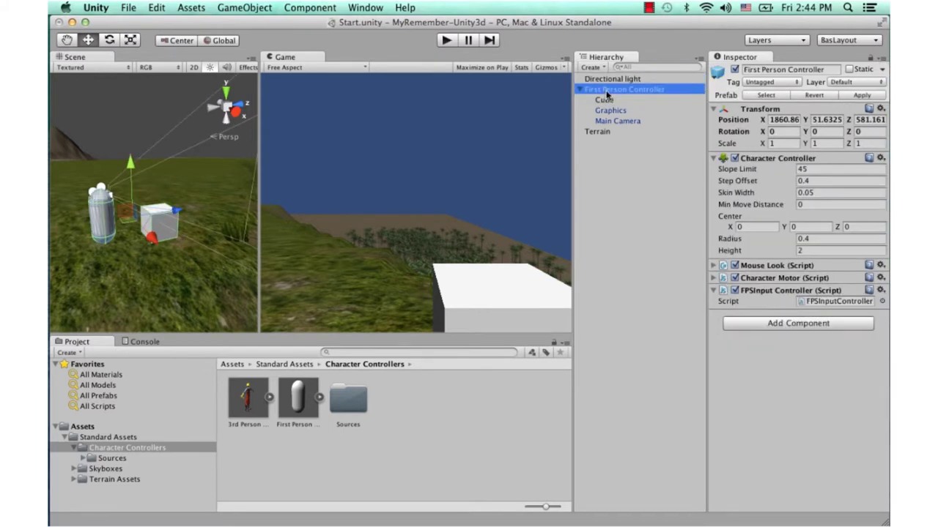
left_click(607, 100)
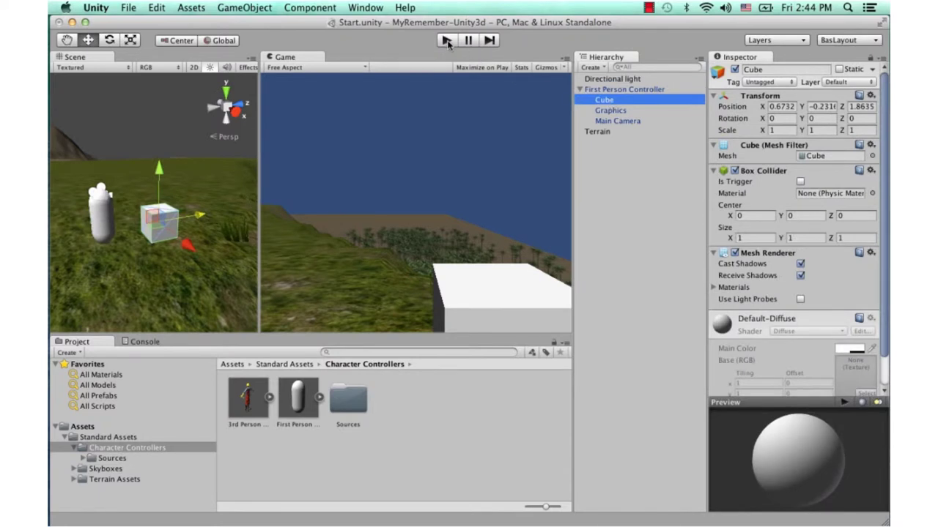
left_click(447, 41)
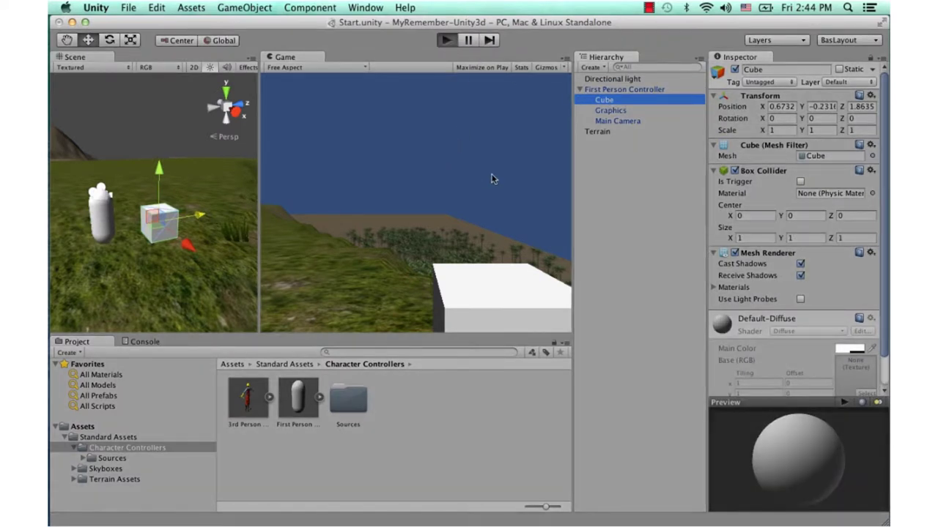
key("w")
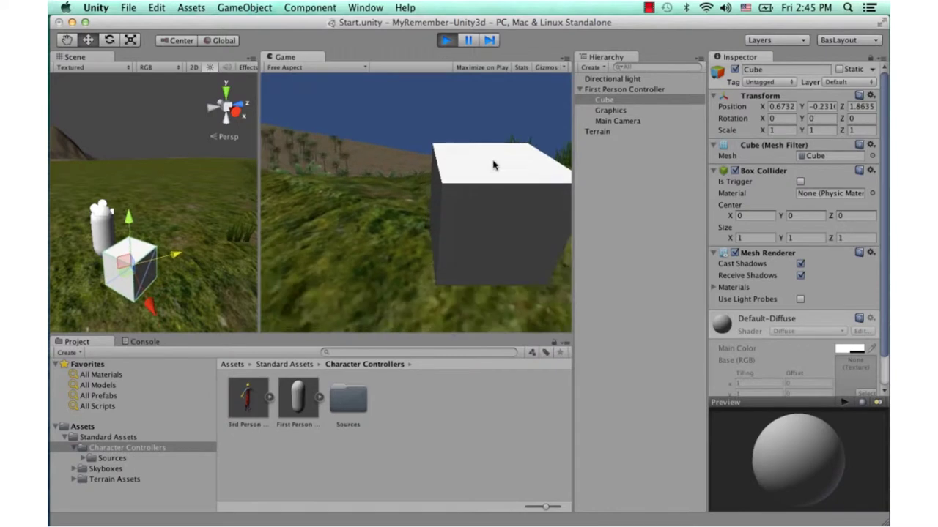
key("w")
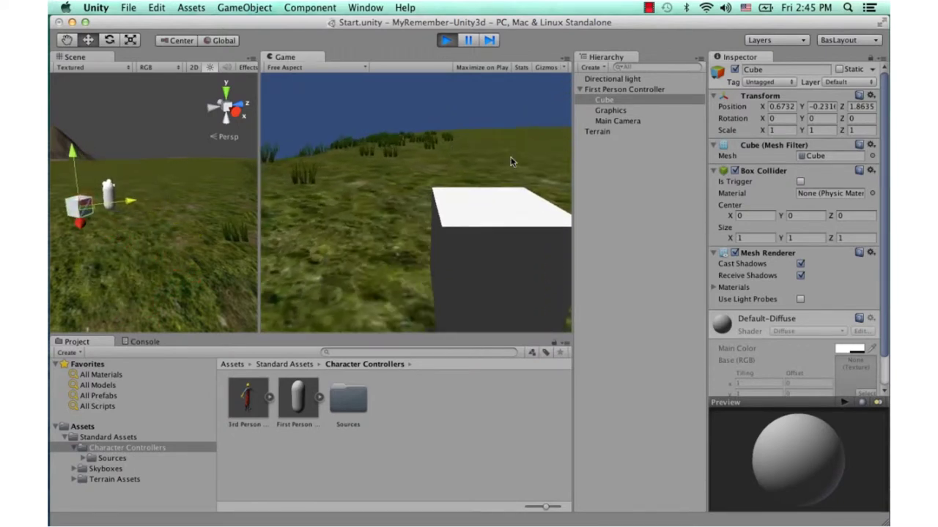
key("w")
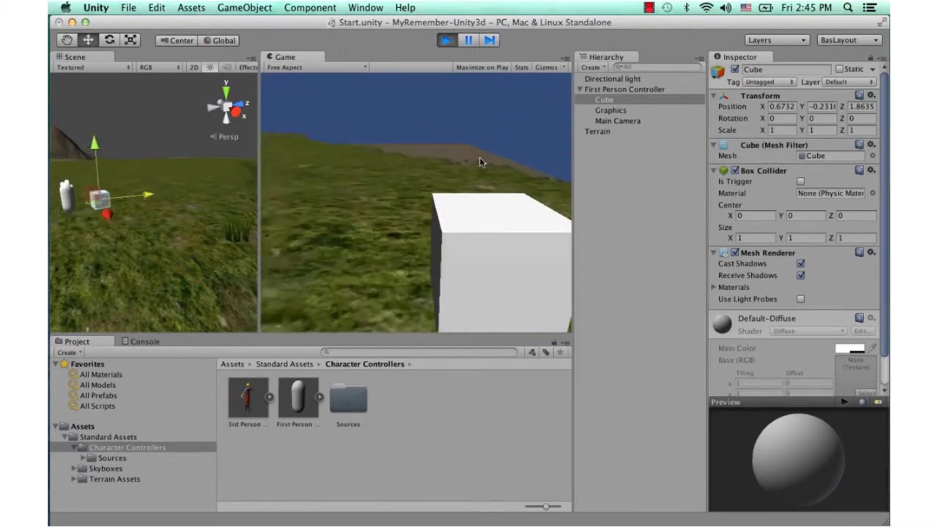
key("w")
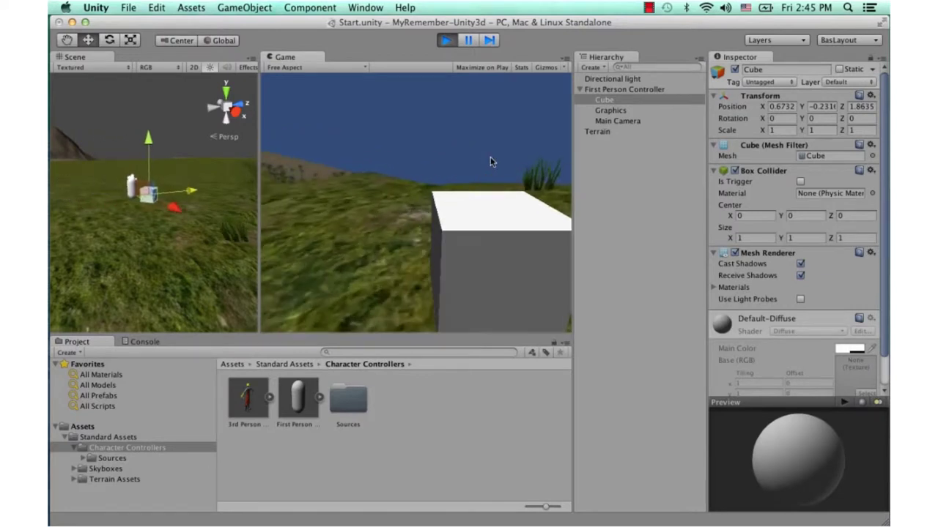
key("w")
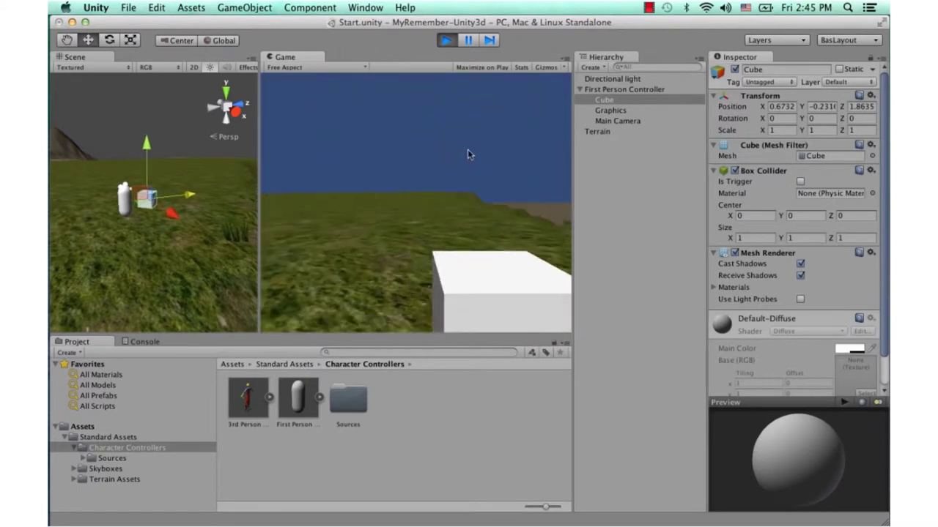
key("super+p")
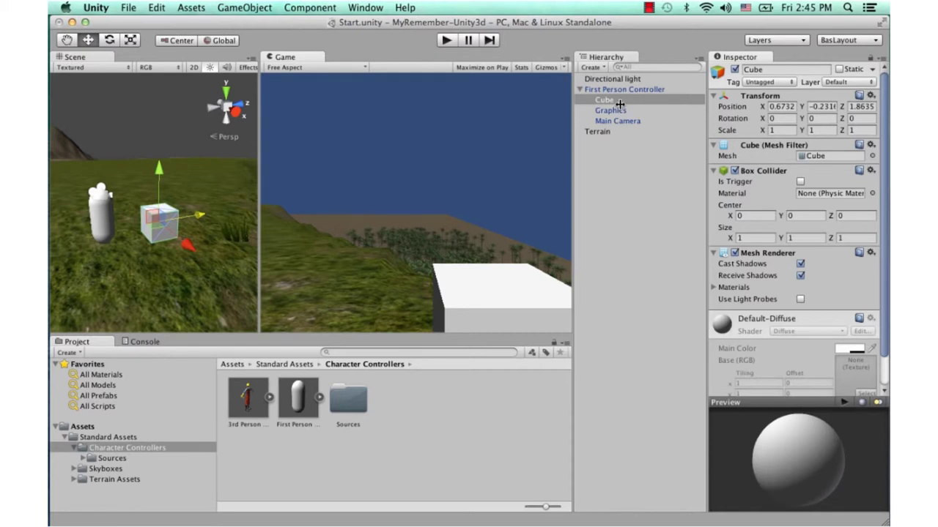
left_click(448, 40)
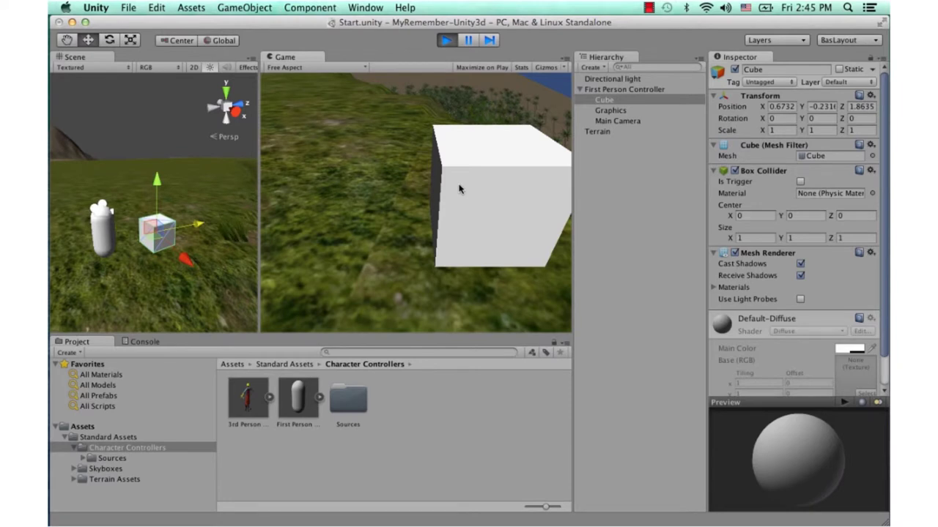
left_click(446, 40)
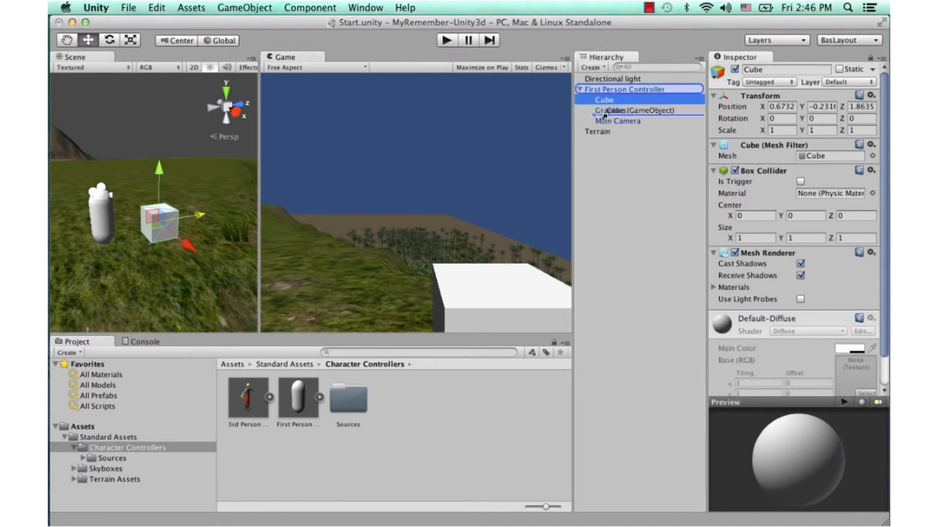
Parent the Cube under Main Camera, start Play mode, and walk toward the plants and trees.
left_click_drag(602, 99, 614, 110)
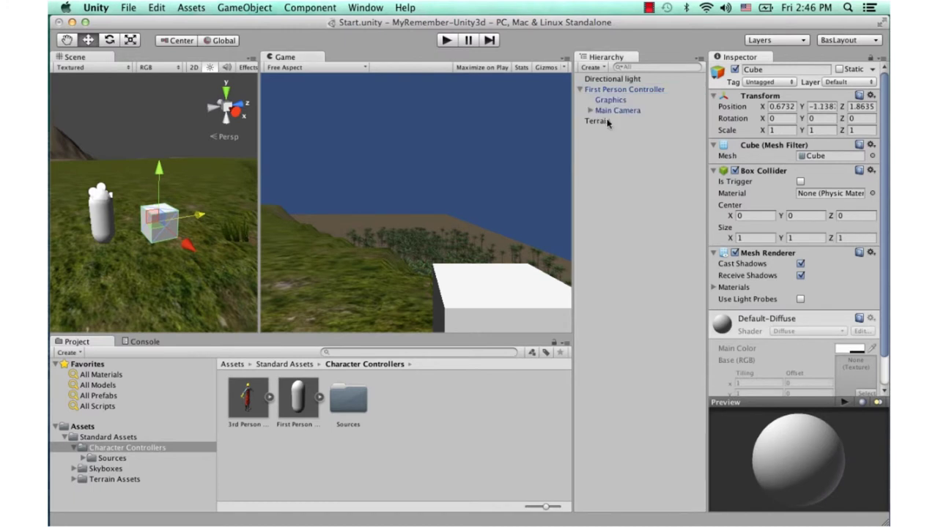
left_click(590, 111)
left_click(446, 41)
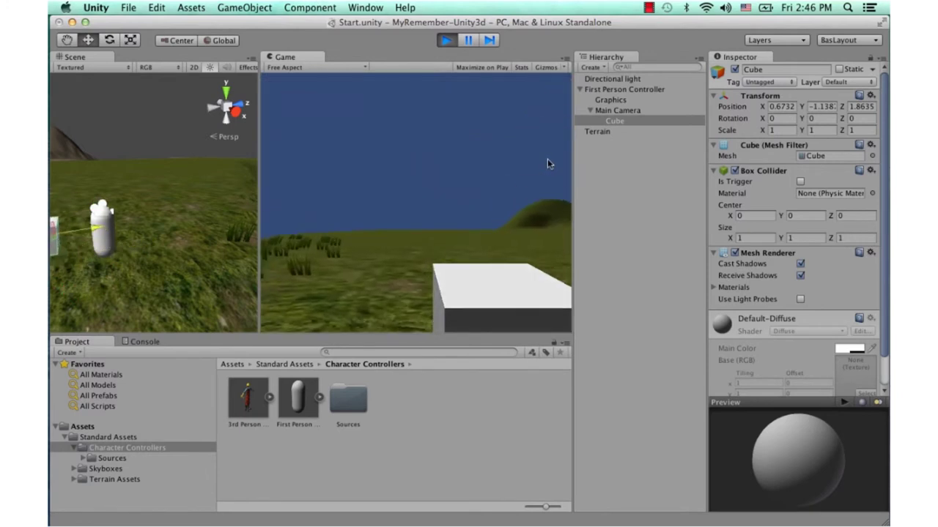
key("w")
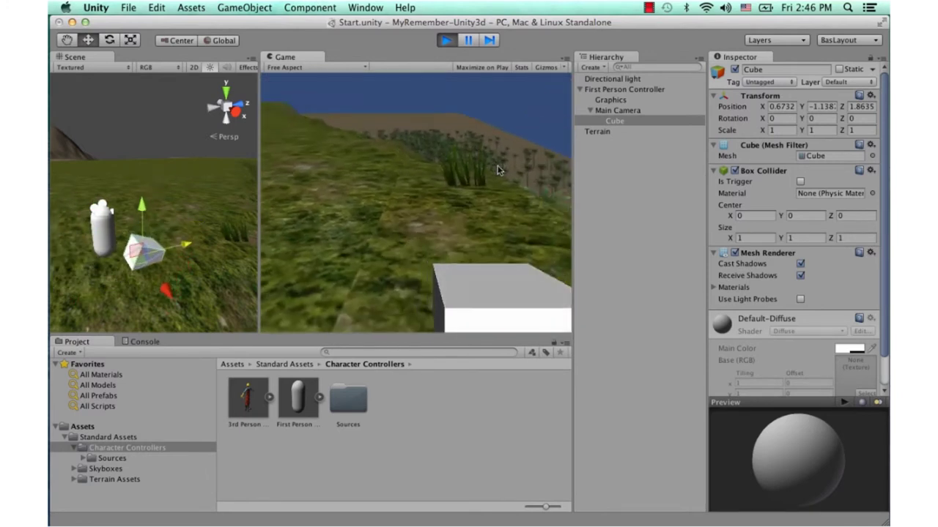
key("w")
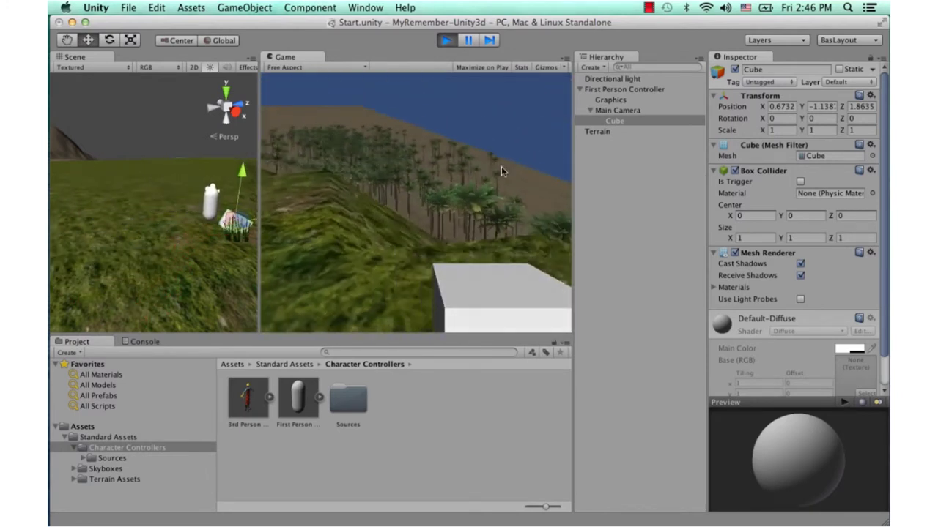
key("w")
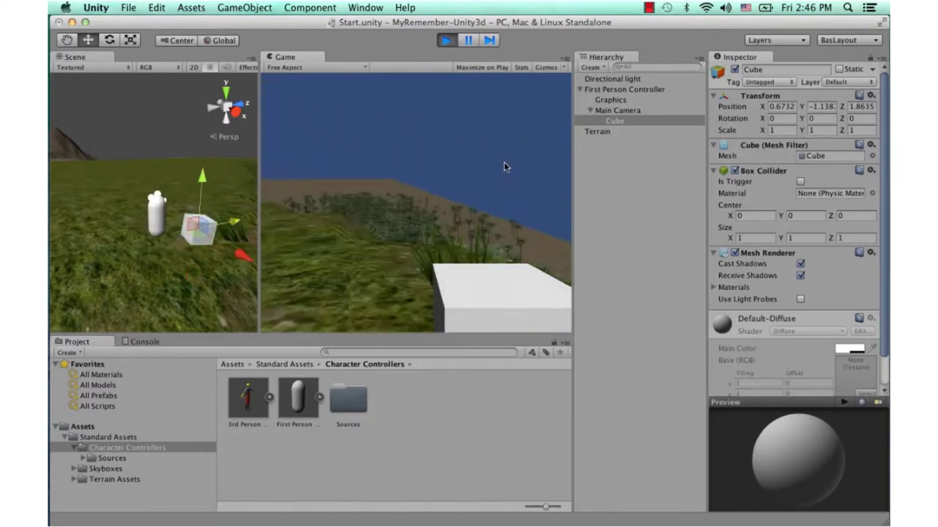
key("w")
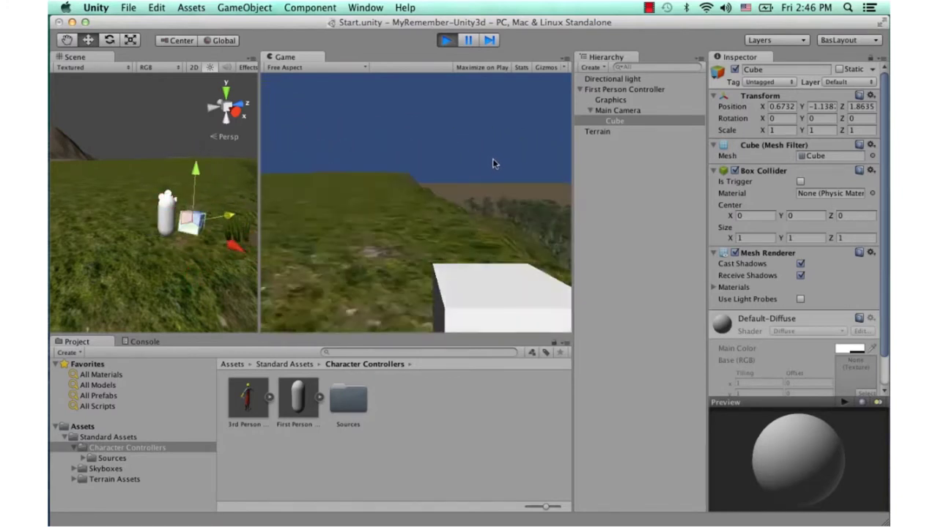
key("w")
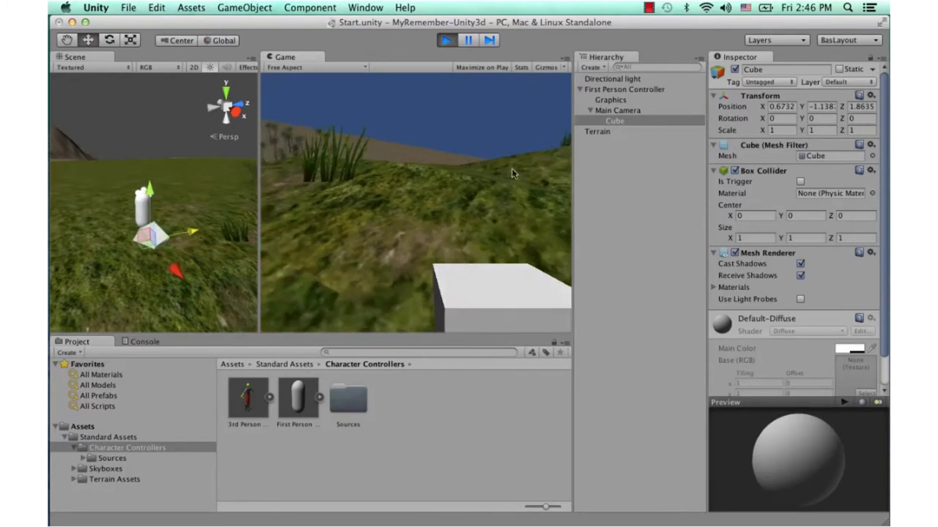
key("w")
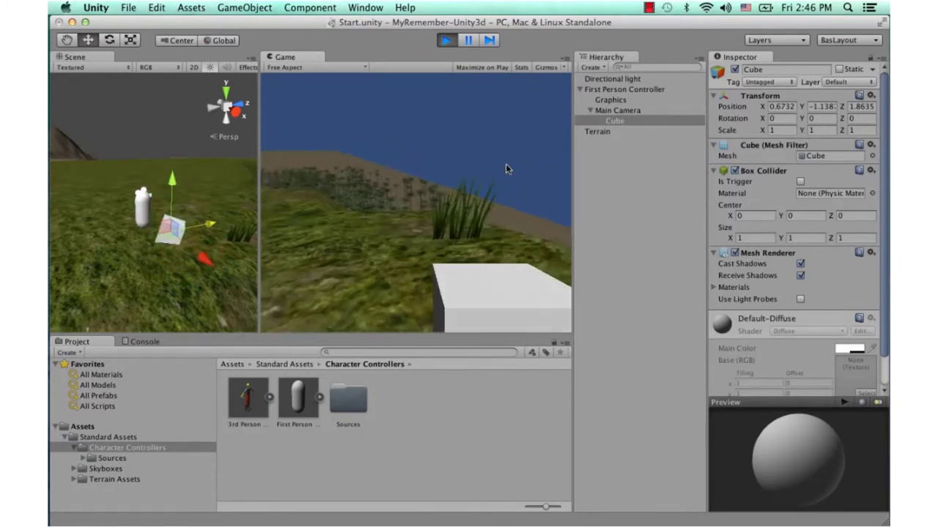
Walk on through the palm trees, then stop Play mode.
key("w")
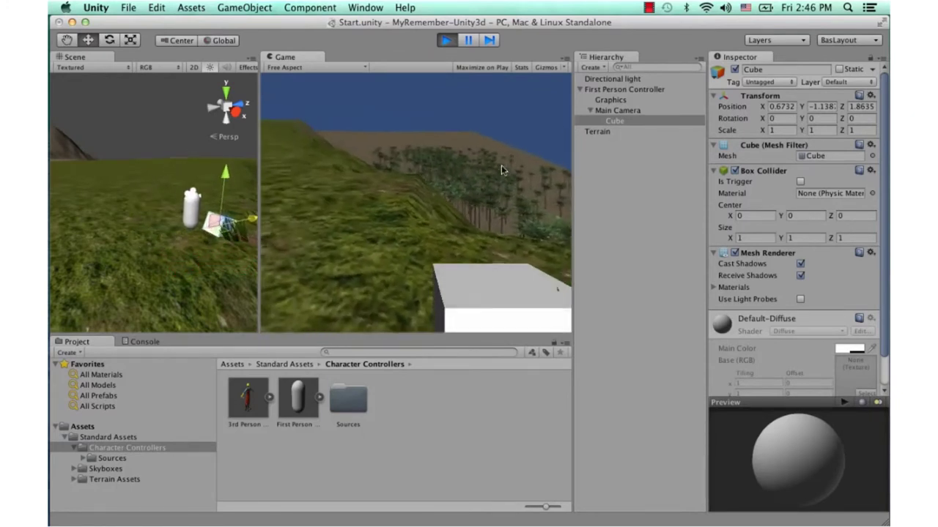
key("w")
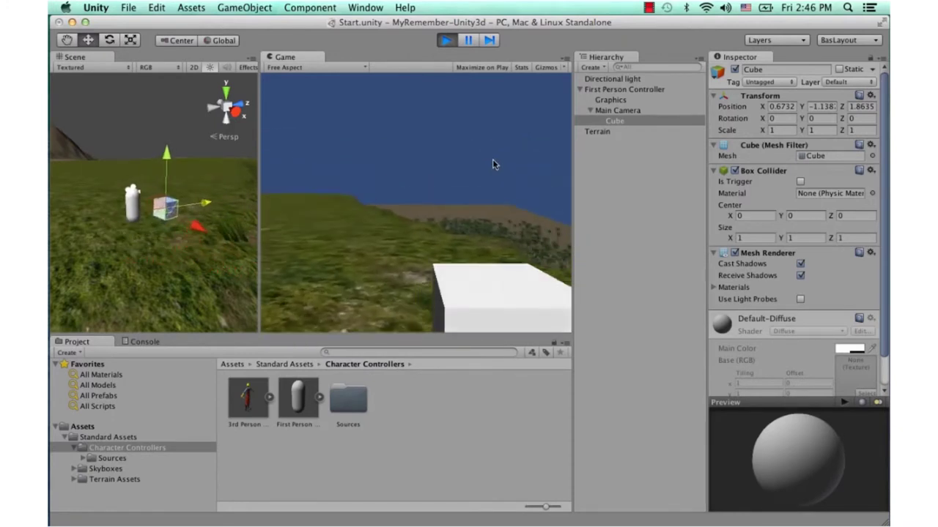
key("w")
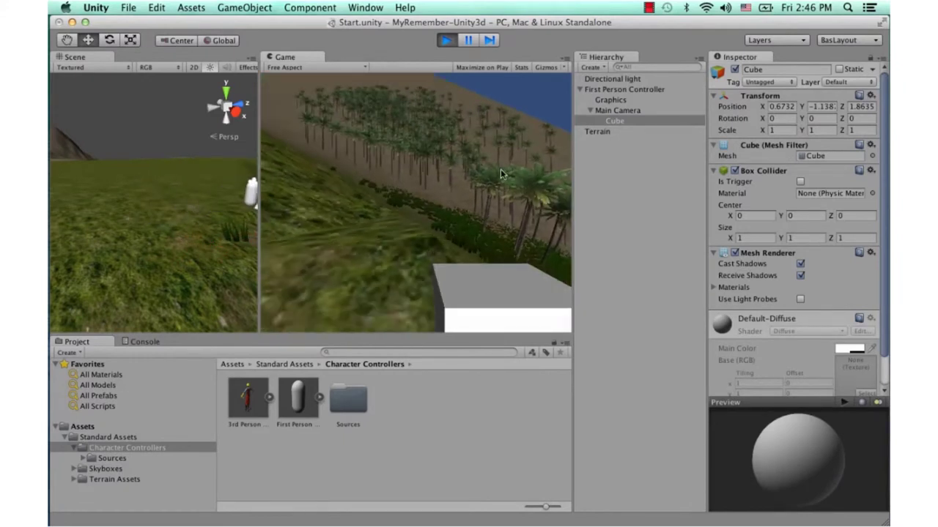
key("w")
key("w")
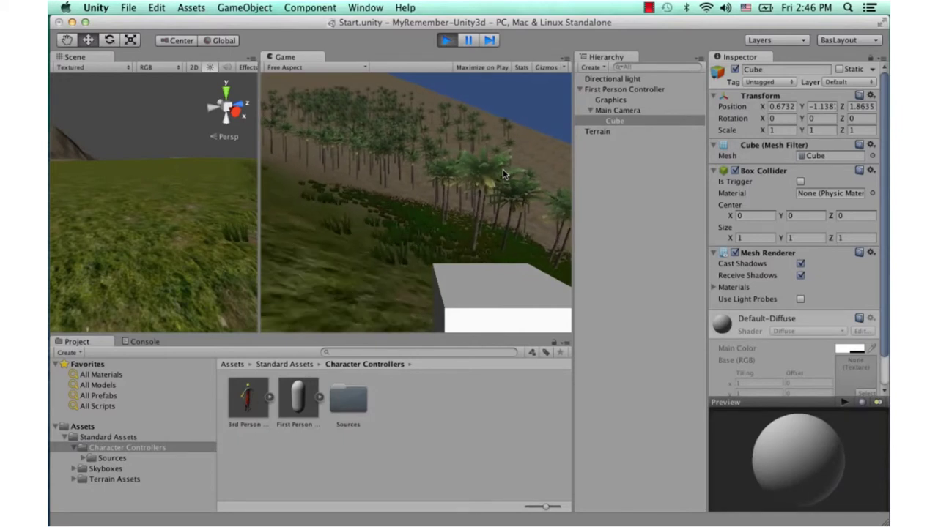
key("w")
key("w")
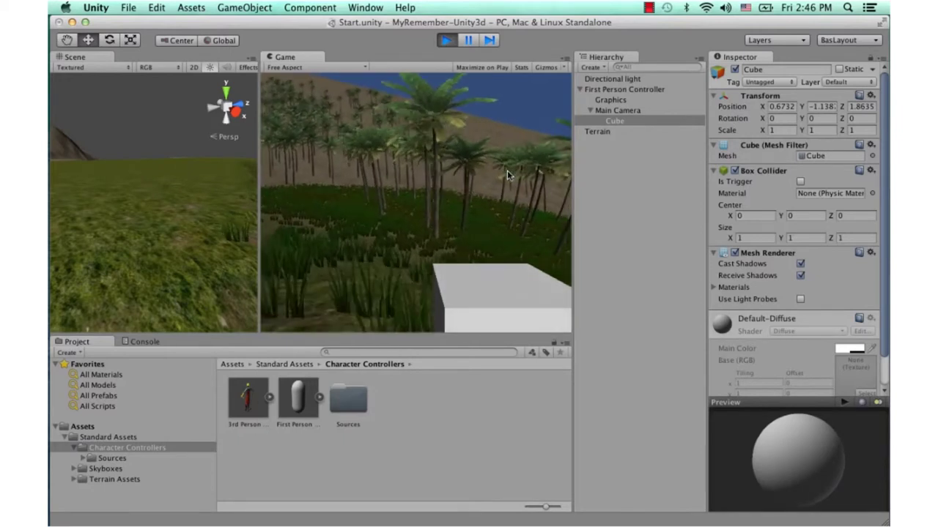
key("w")
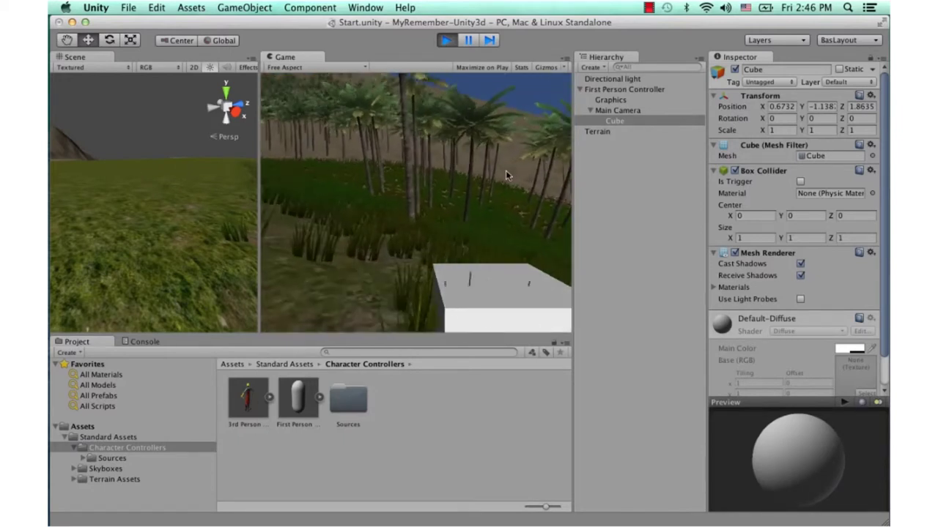
key("w")
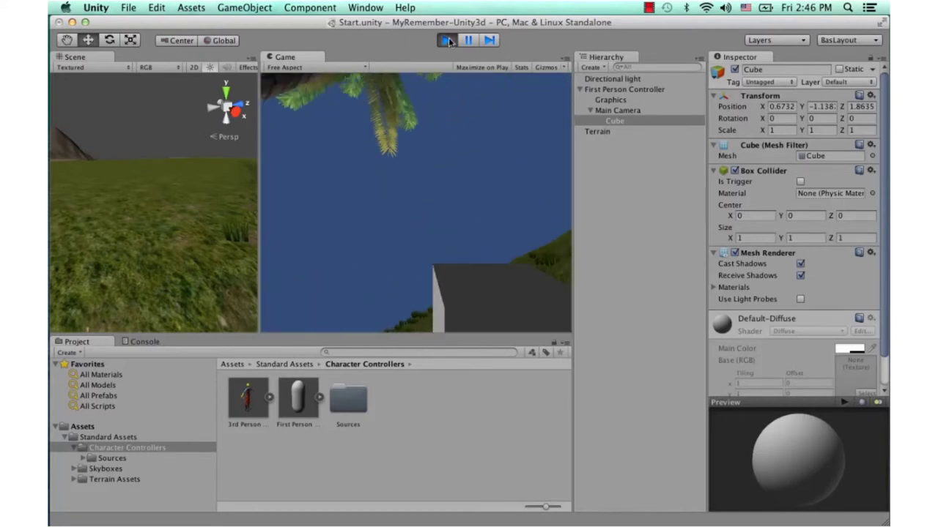
left_click(447, 39)
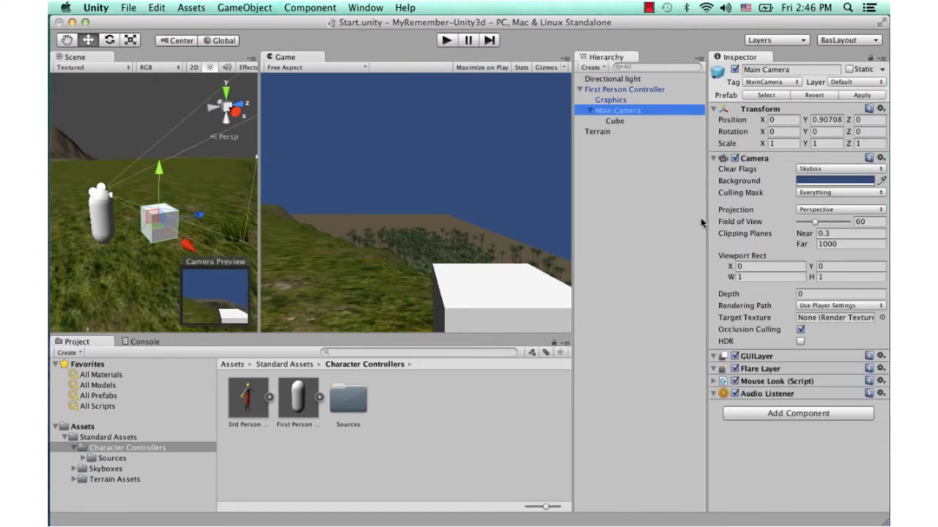
Add a Rendering > Skybox component to Main Camera with Sunny3 Skybox as Custom Skybox, then play.
left_click(788, 415)
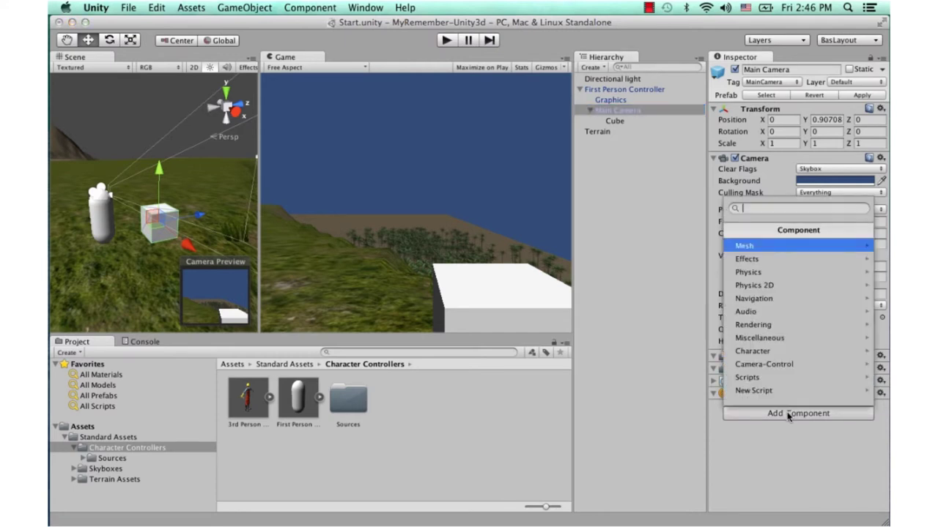
left_click(797, 329)
left_click(785, 259)
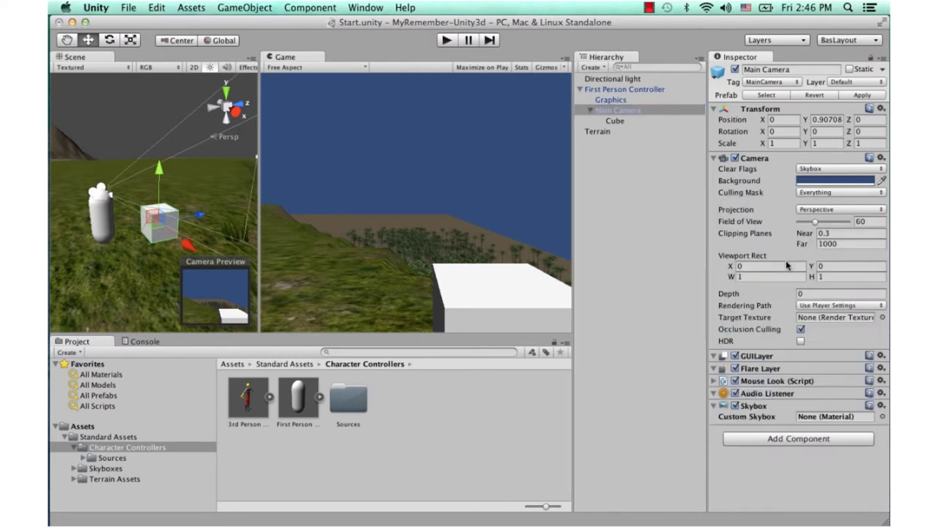
left_click(881, 416)
left_click_drag(579, 231, 577, 328)
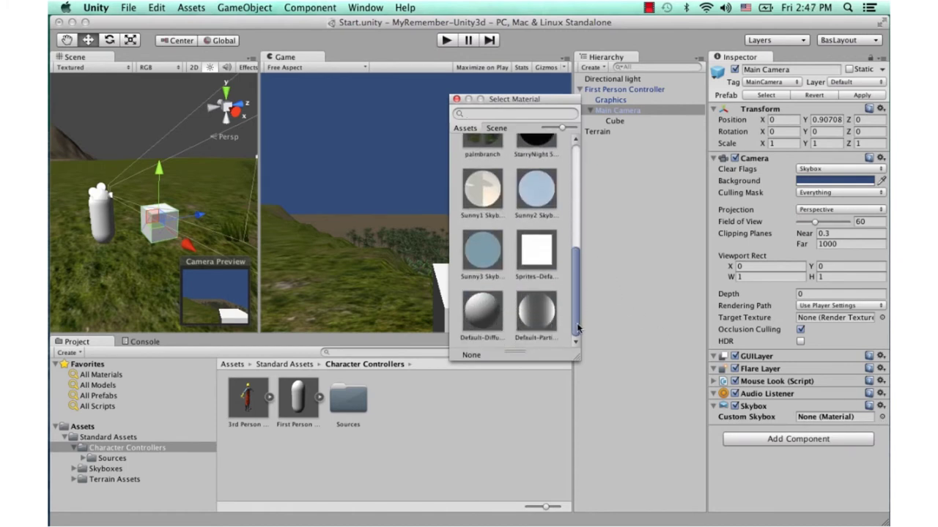
left_click(489, 252)
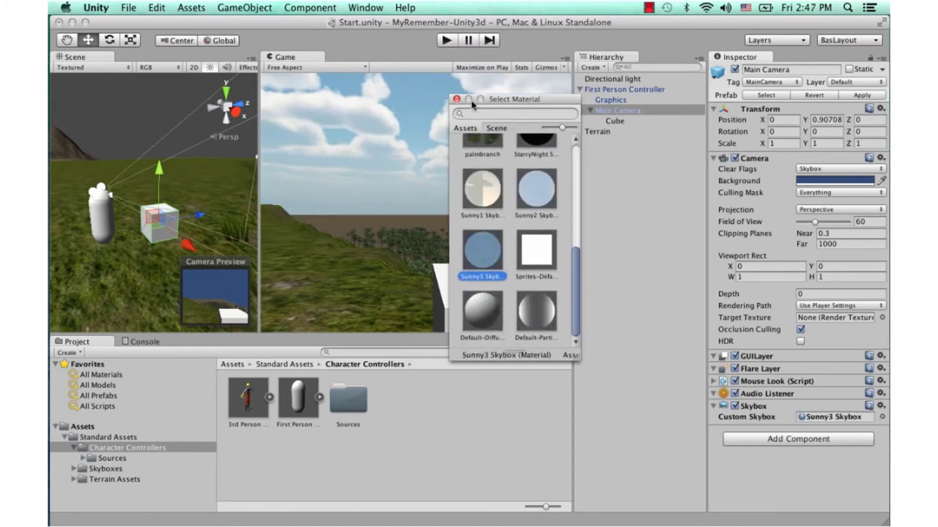
left_click(457, 100)
left_click(448, 42)
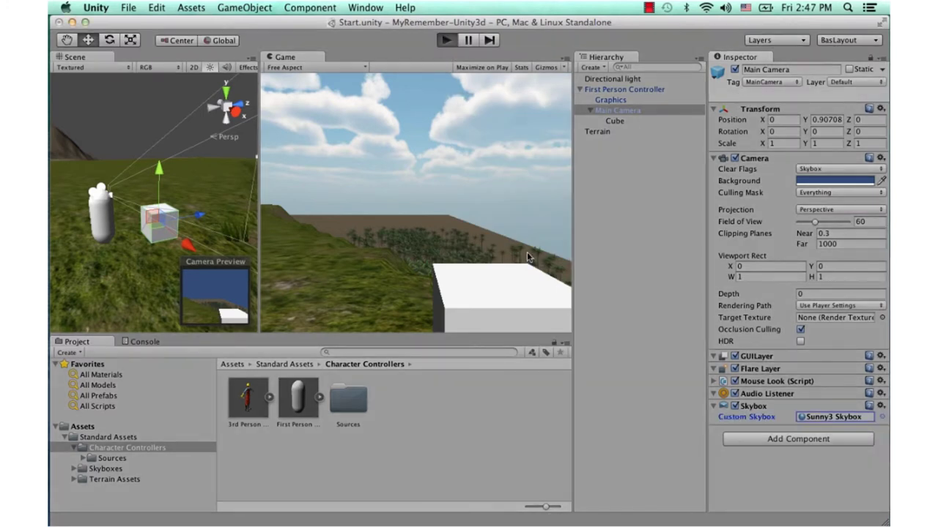
Walk the player forward and back across the terrain near the palms under the cloudy sky.
key("w")
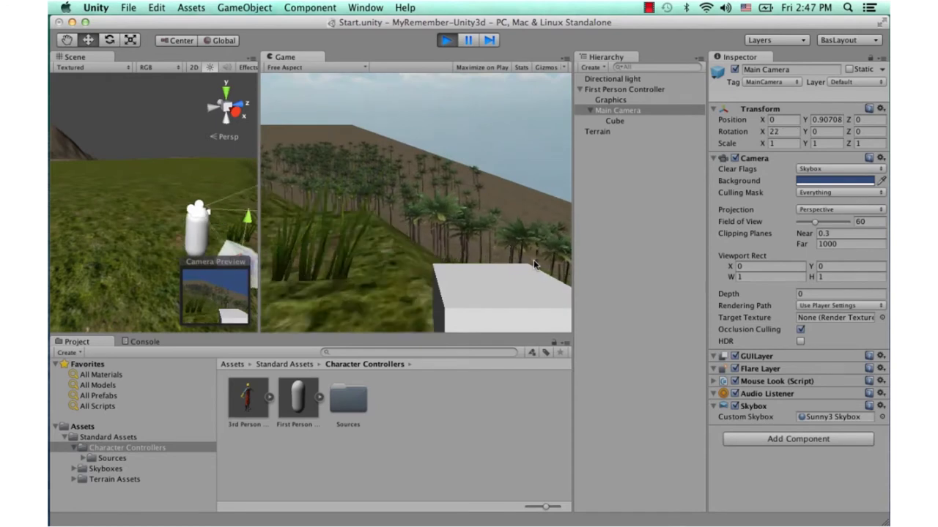
key("w")
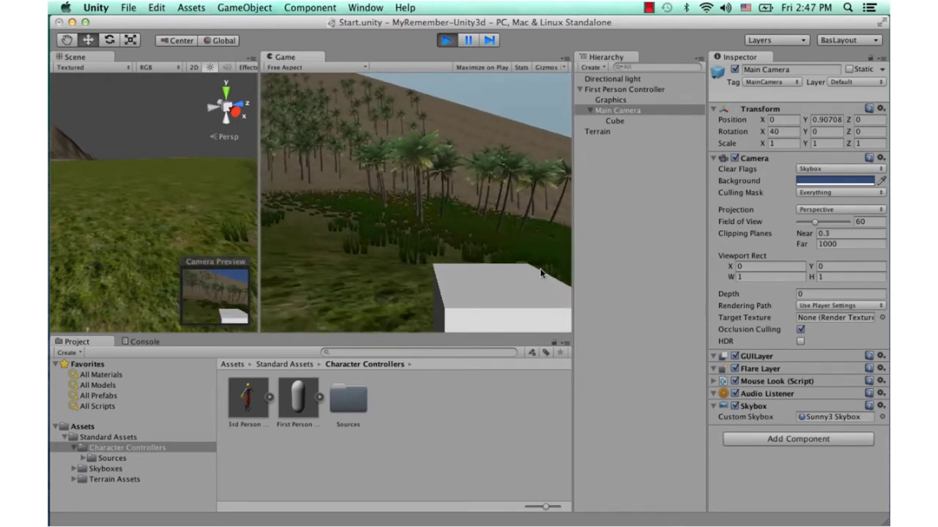
key("w")
key("w")
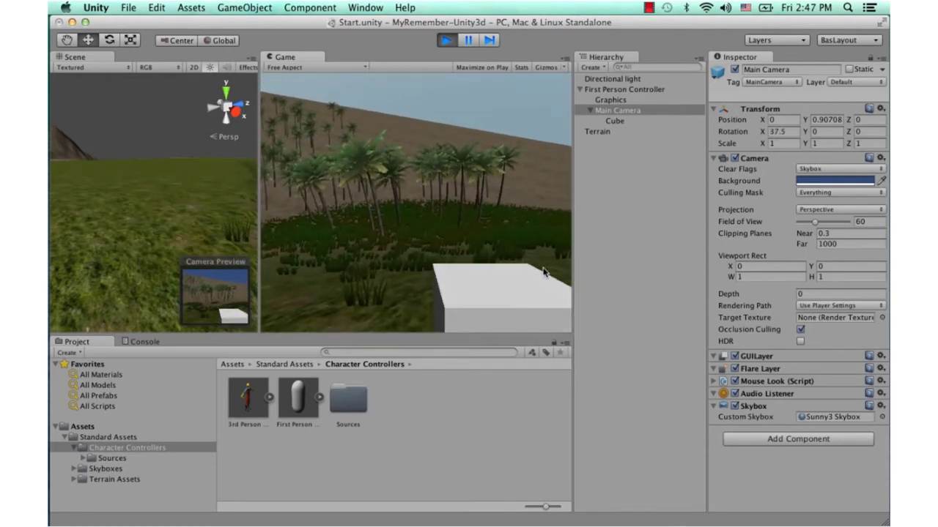
key("s")
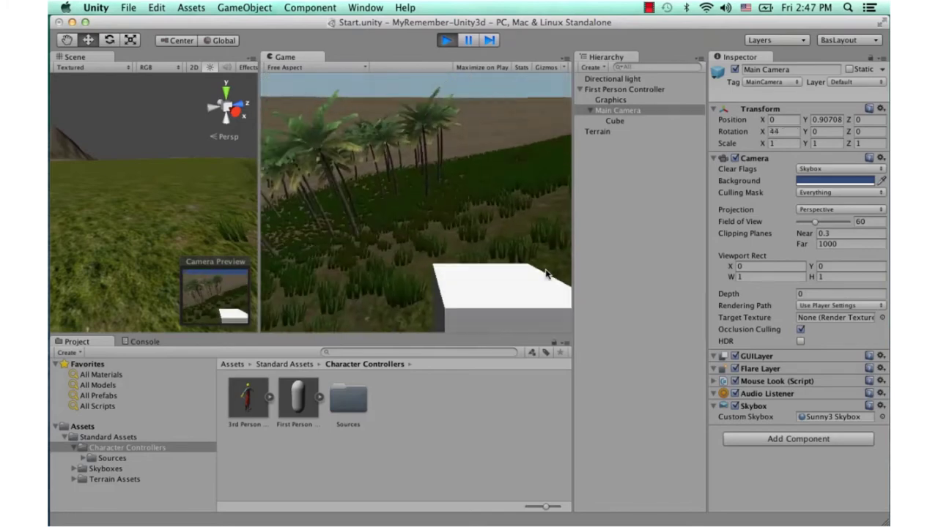
key("w")
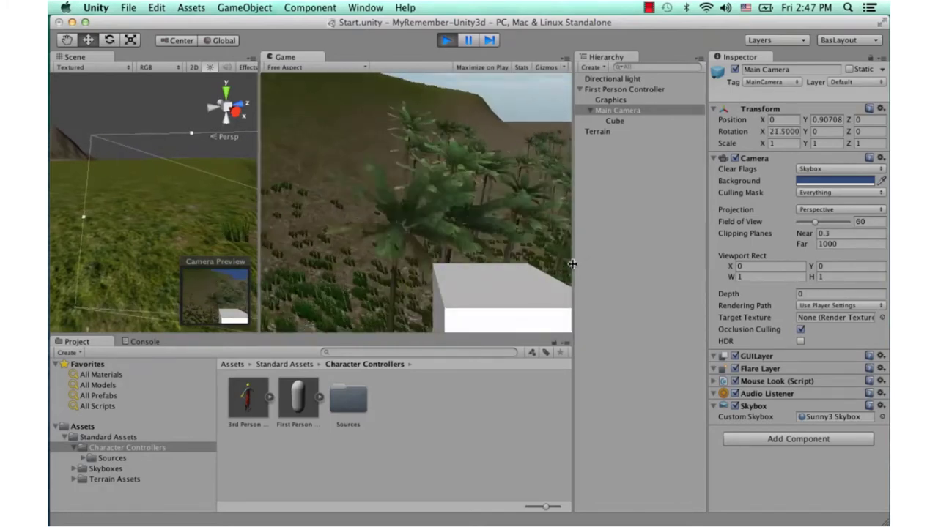
key("s")
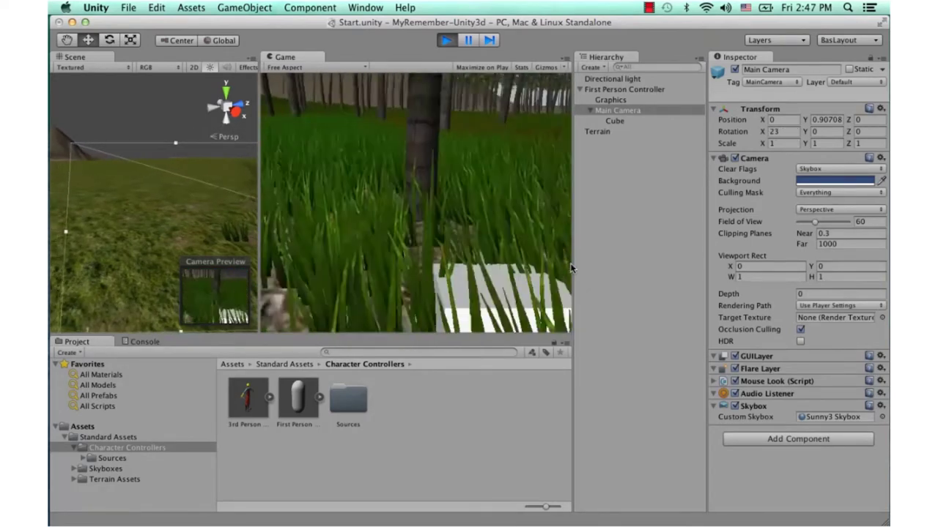
Walk through the palm forest and tall grass toward the hillside, then exit Play mode.
key("w")
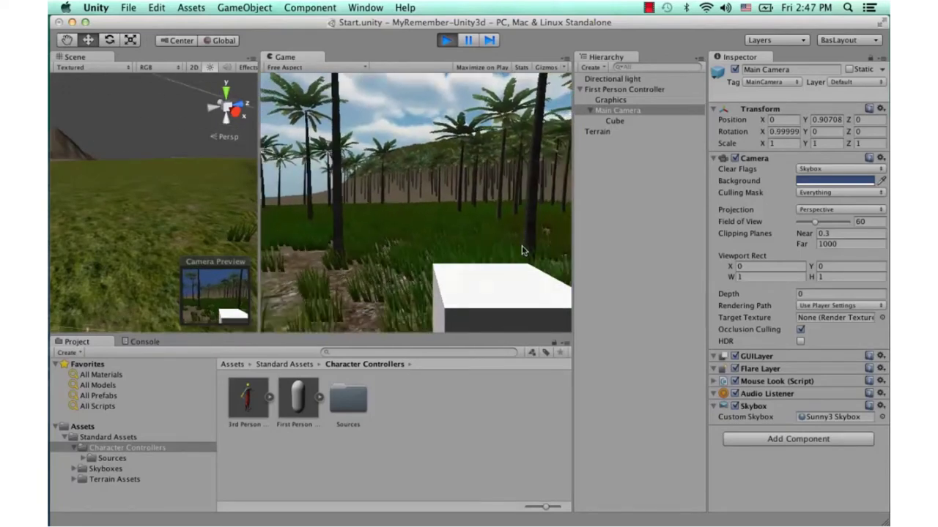
key("w")
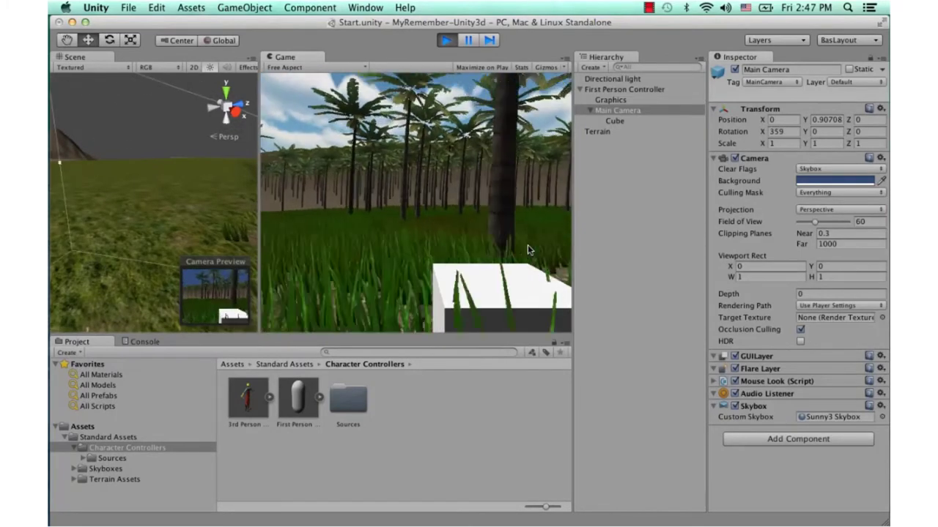
key("w")
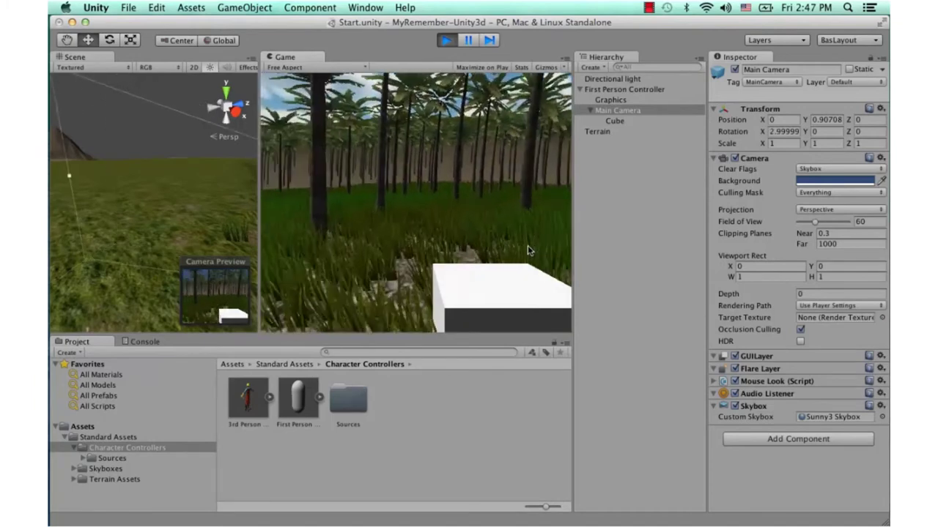
key("w")
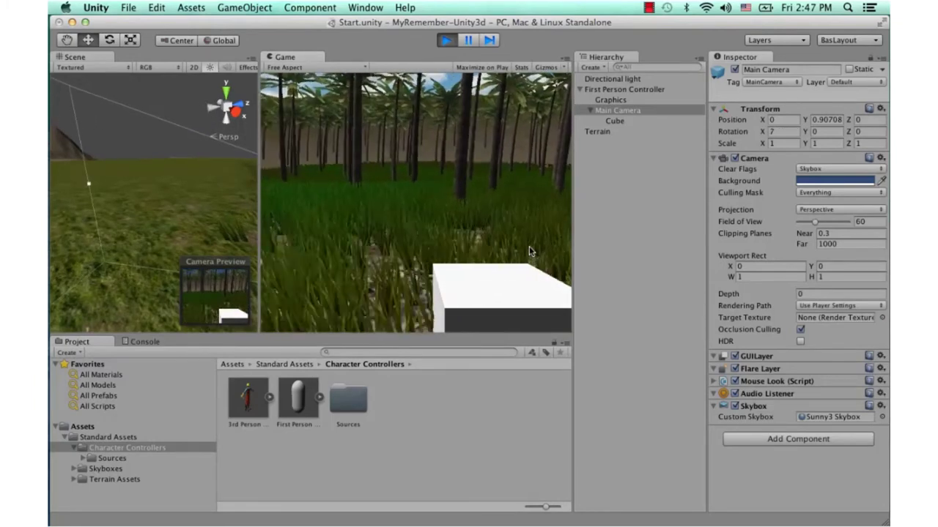
key("w")
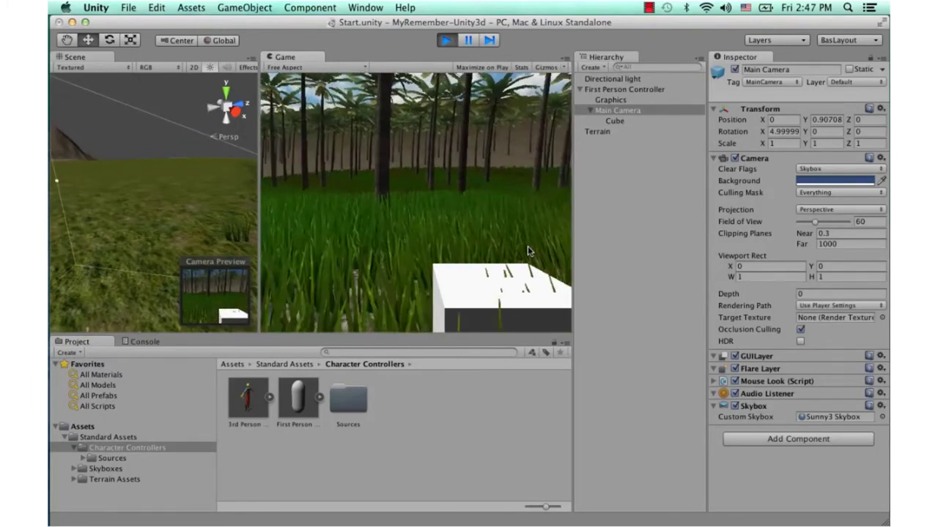
key("w")
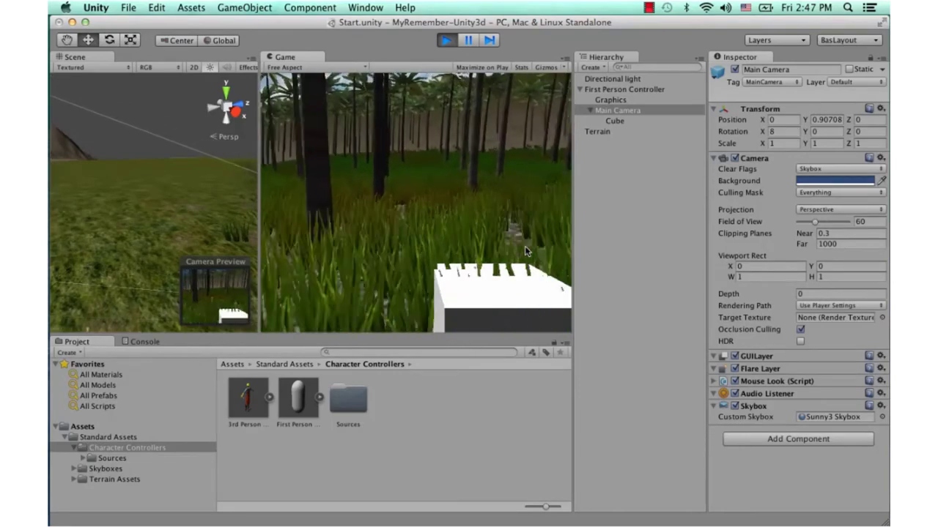
key("w")
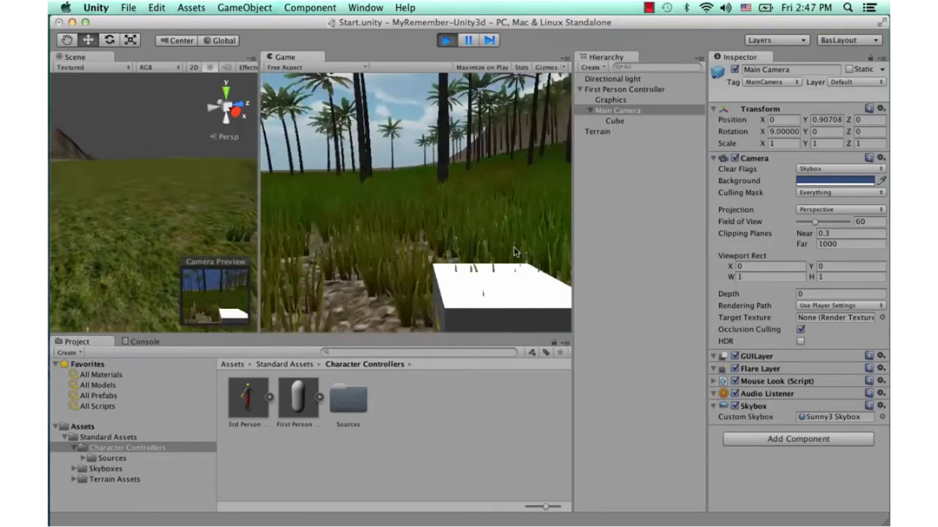
key("w")
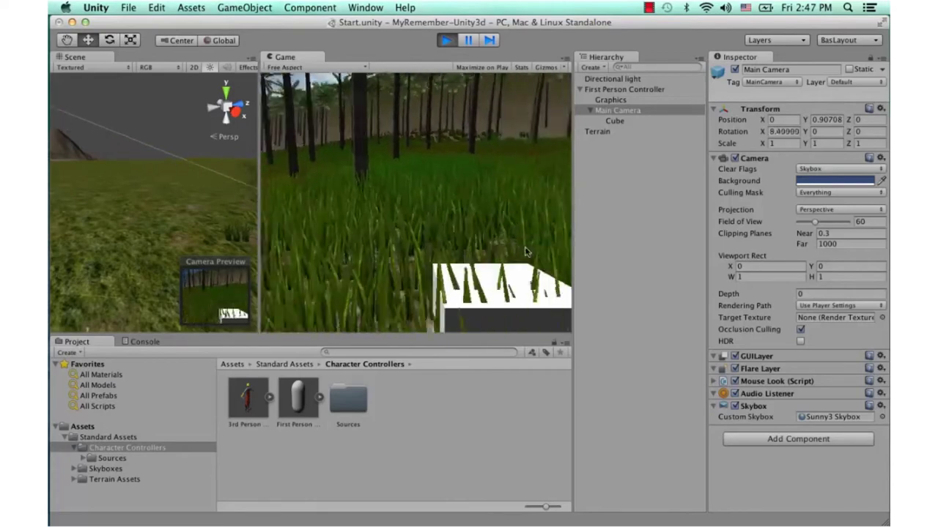
key("w")
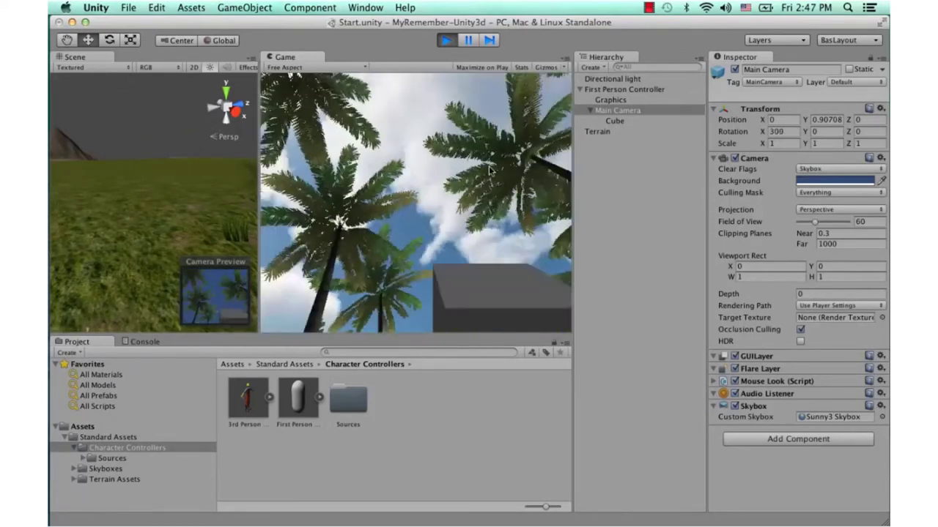
left_click(446, 40)
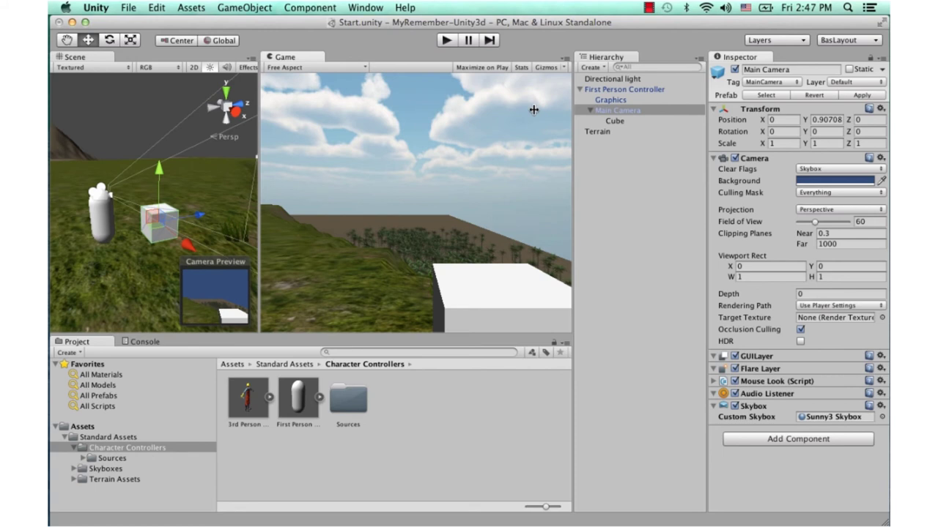
left_click(648, 8)
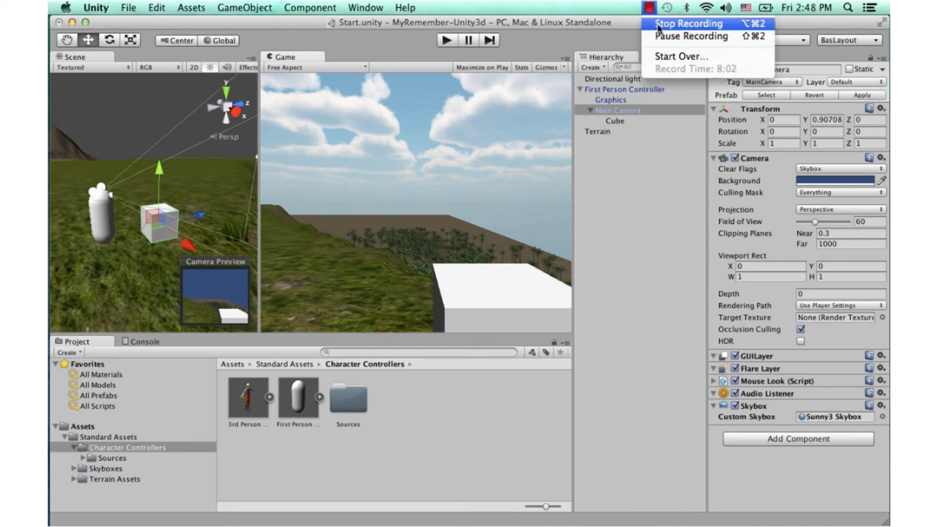